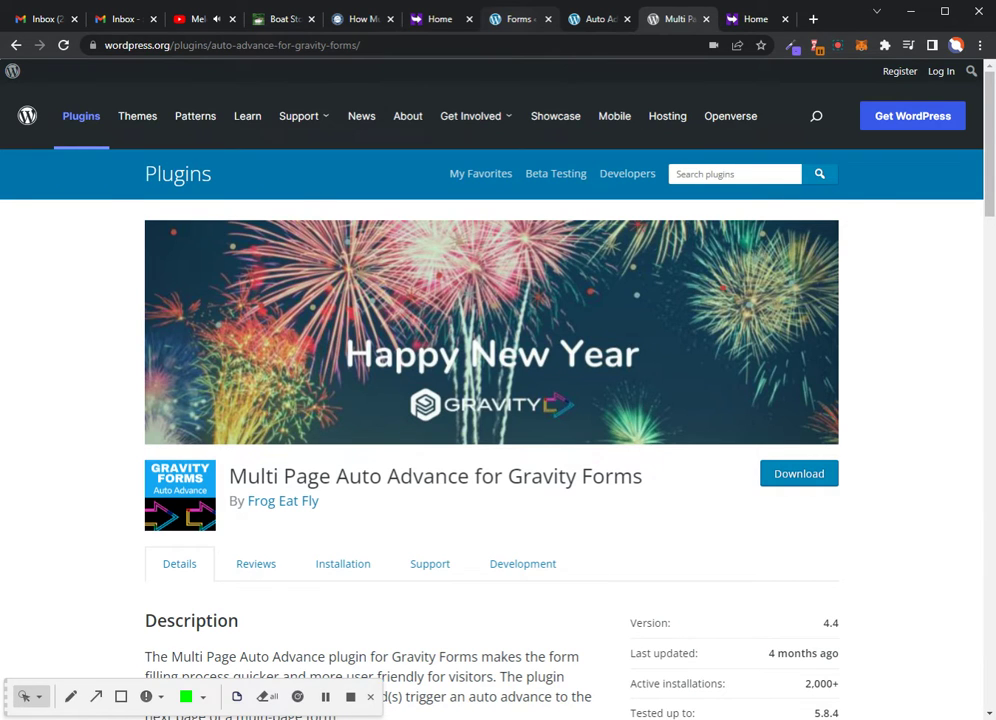
In the Auto Advanced - All Fields Test editor, select the Radio Field and scroll through the paged fields
click(520, 19)
click(440, 349)
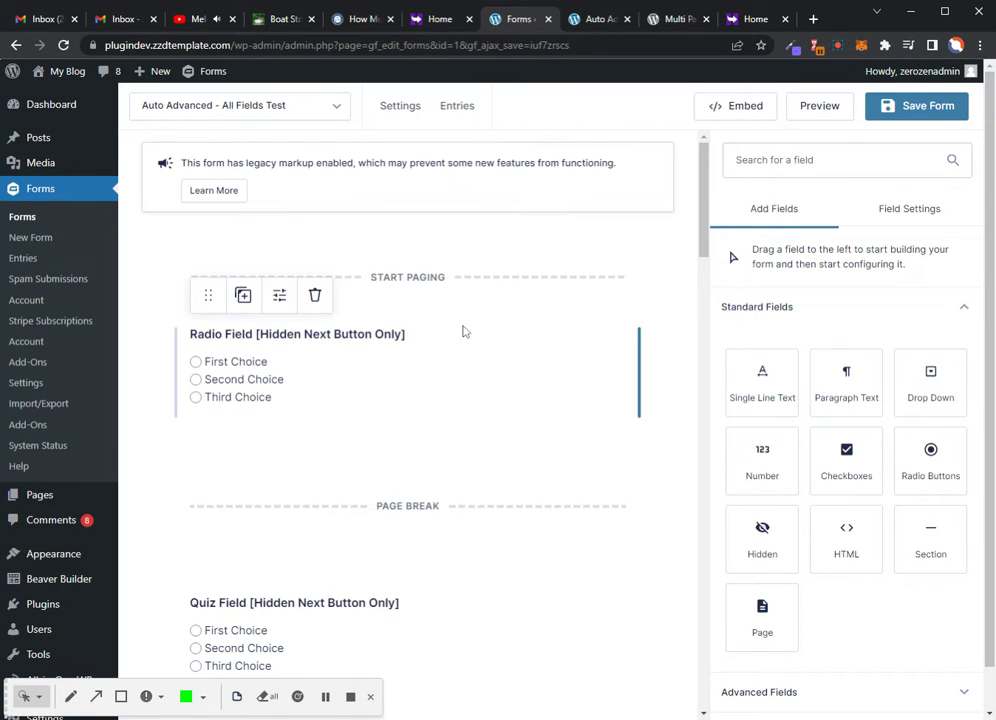
click(240, 105)
click(240, 105)
click(212, 104)
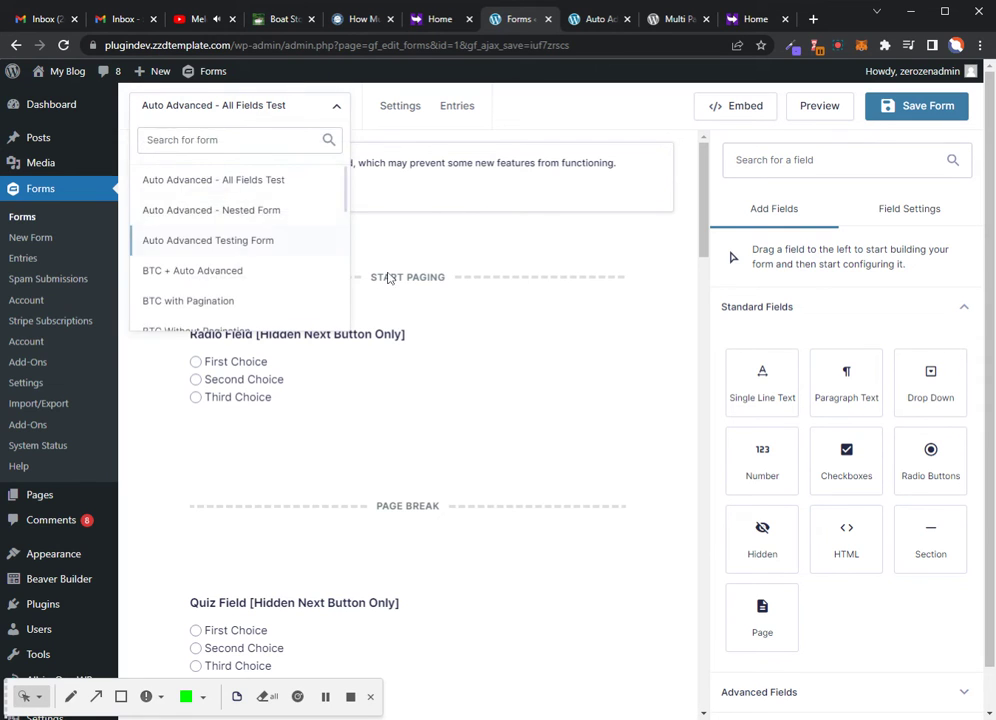
click(389, 278)
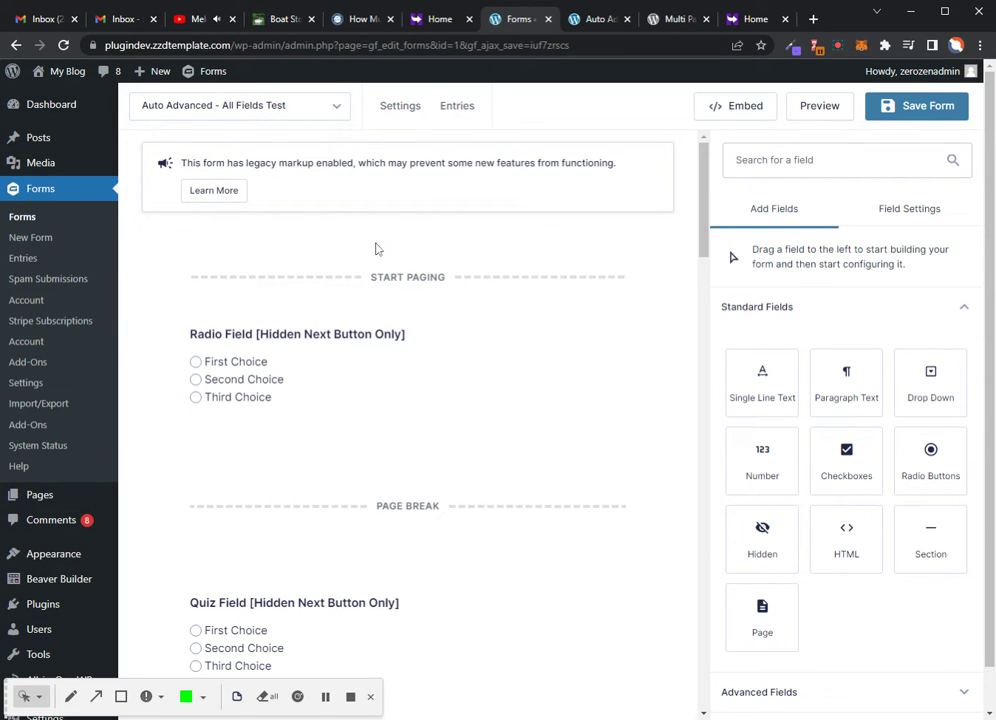
scroll(287, 371, down, 4)
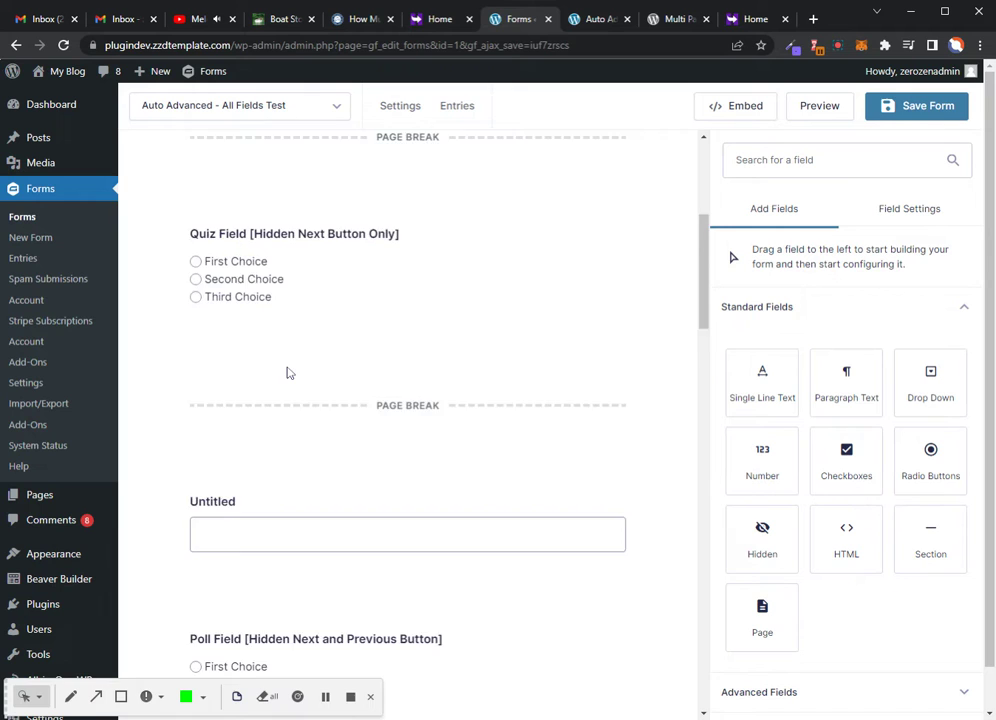
scroll(287, 371, down, 9)
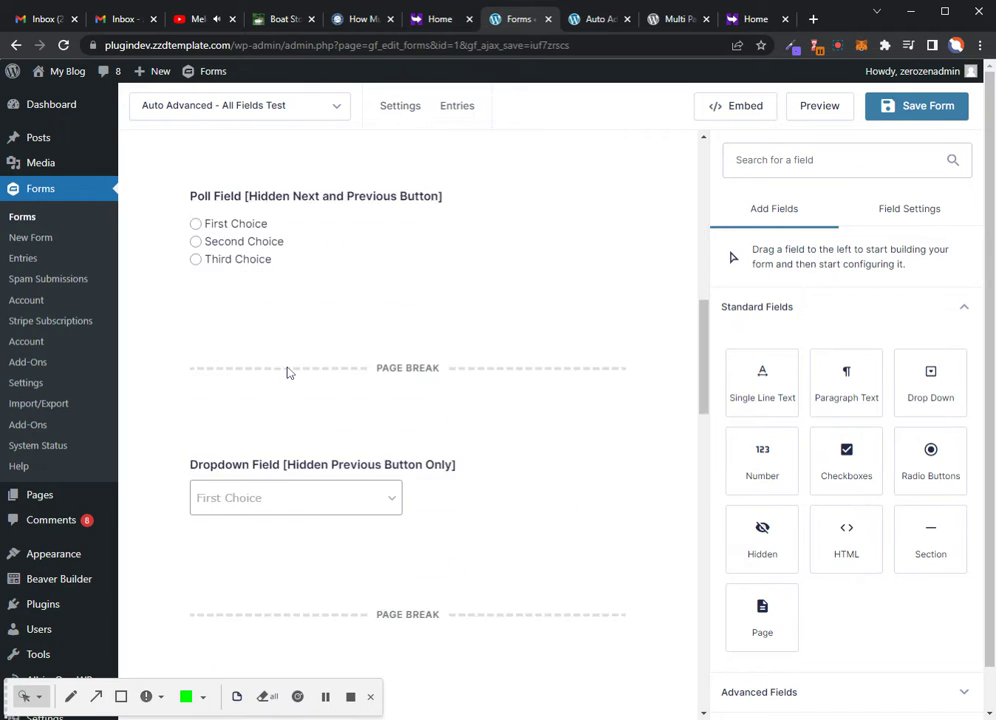
Scroll through the Multi Page Auto Advance plugin's Description, Basic Features and Pro Features on WordPress.org
click(666, 30)
scroll(809, 481, down, 2)
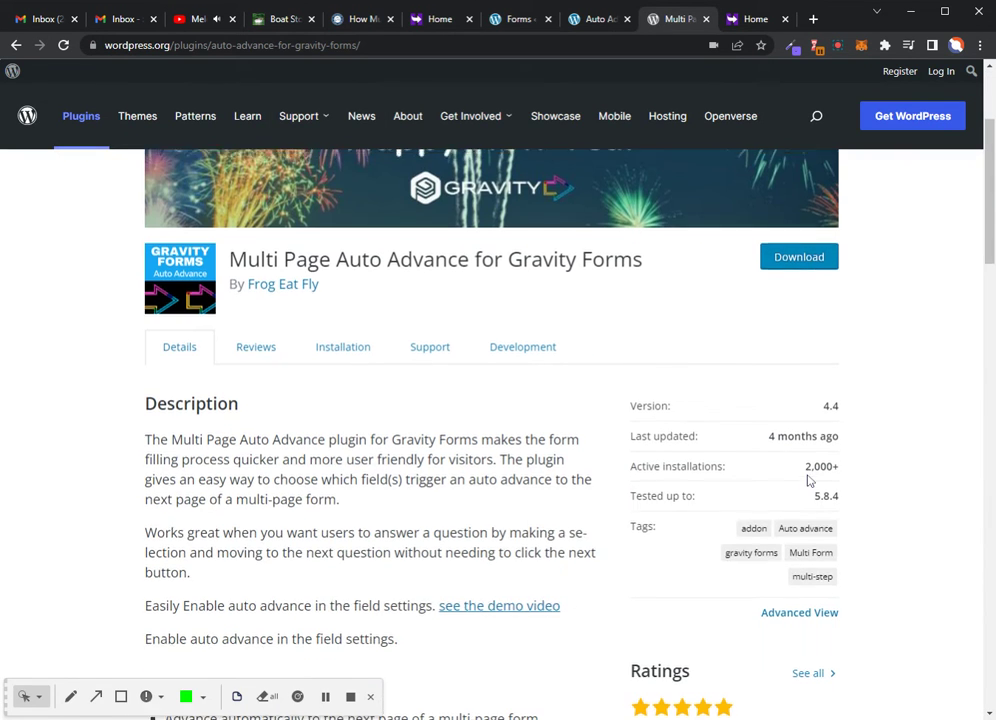
scroll(490, 430, down, 2)
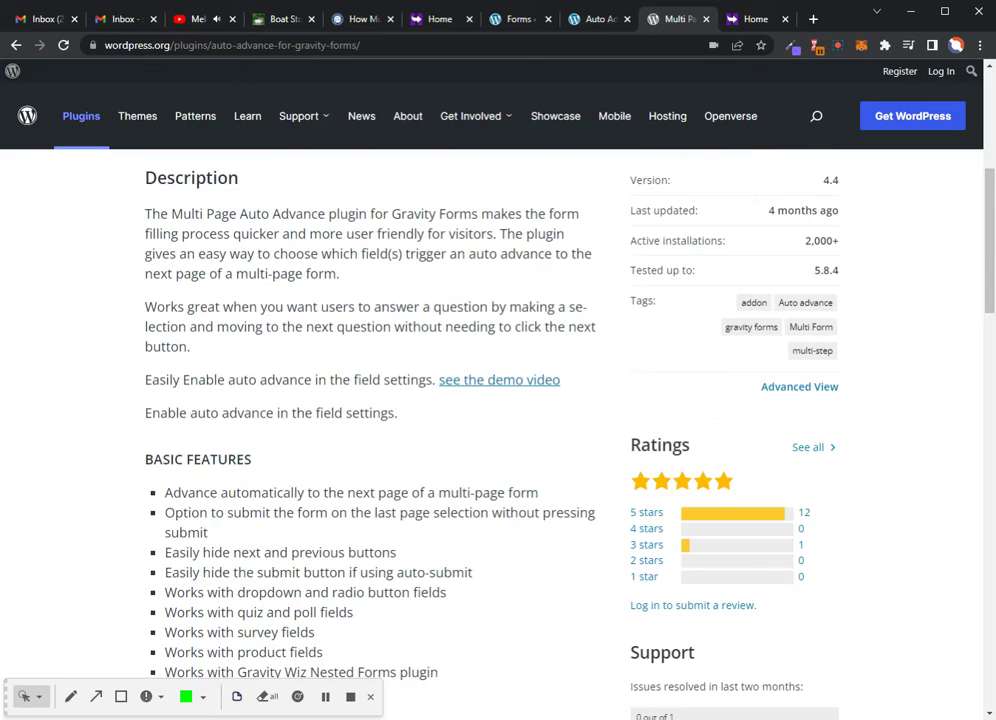
scroll(522, 435, down, 2)
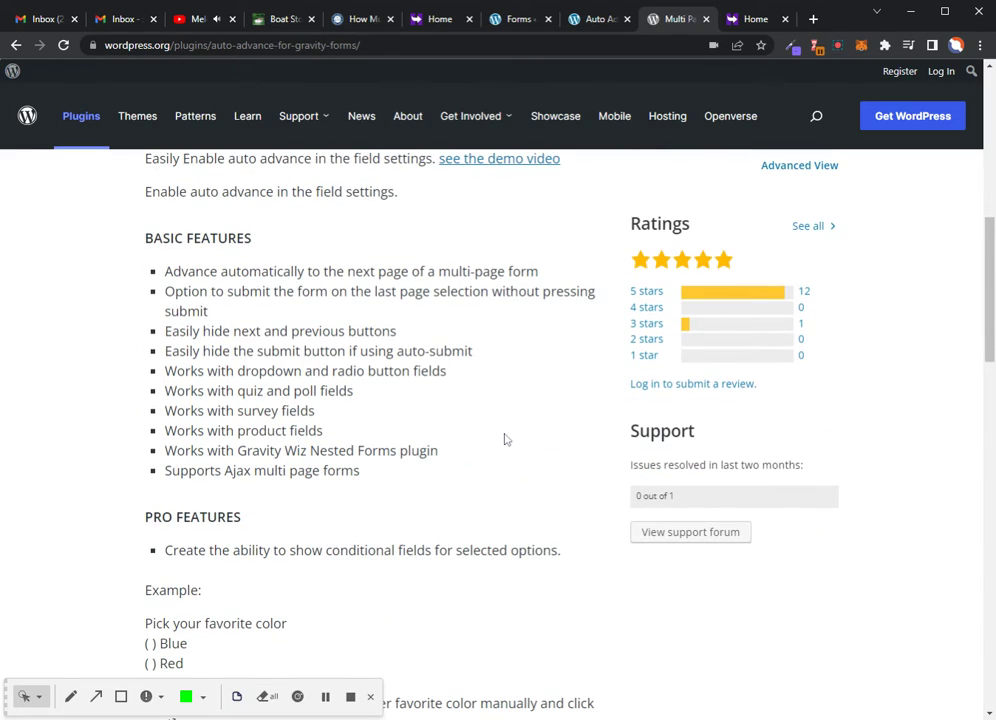
scroll(502, 438, up, 6)
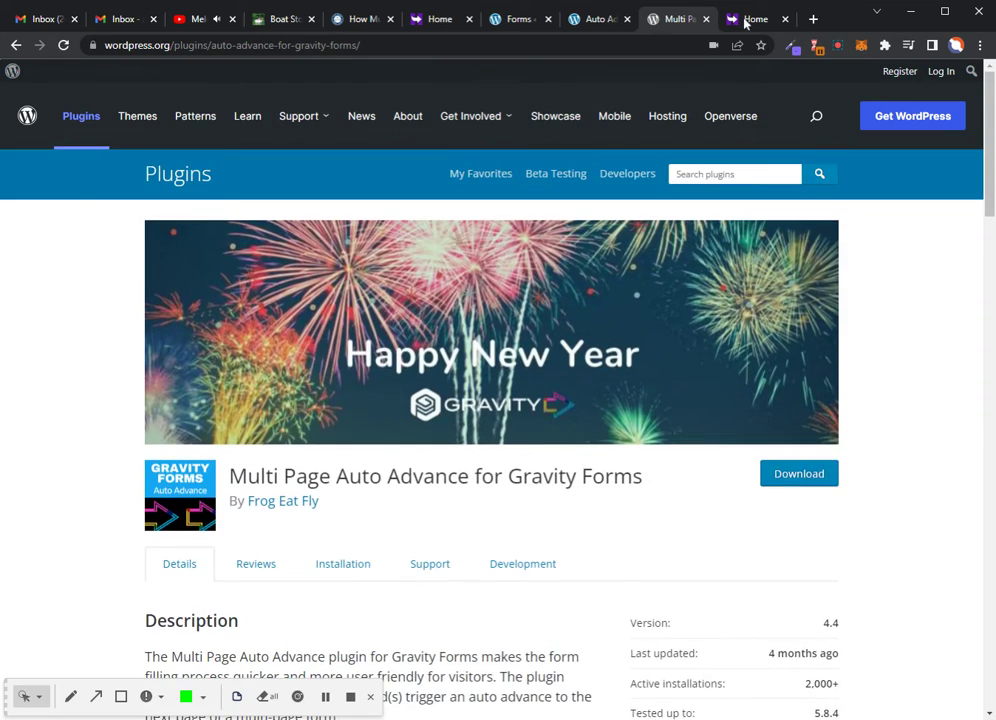
Highlight Basic's missing product-field support and the PRO-only conditional fields option in the MPAA Comparison
click(748, 19)
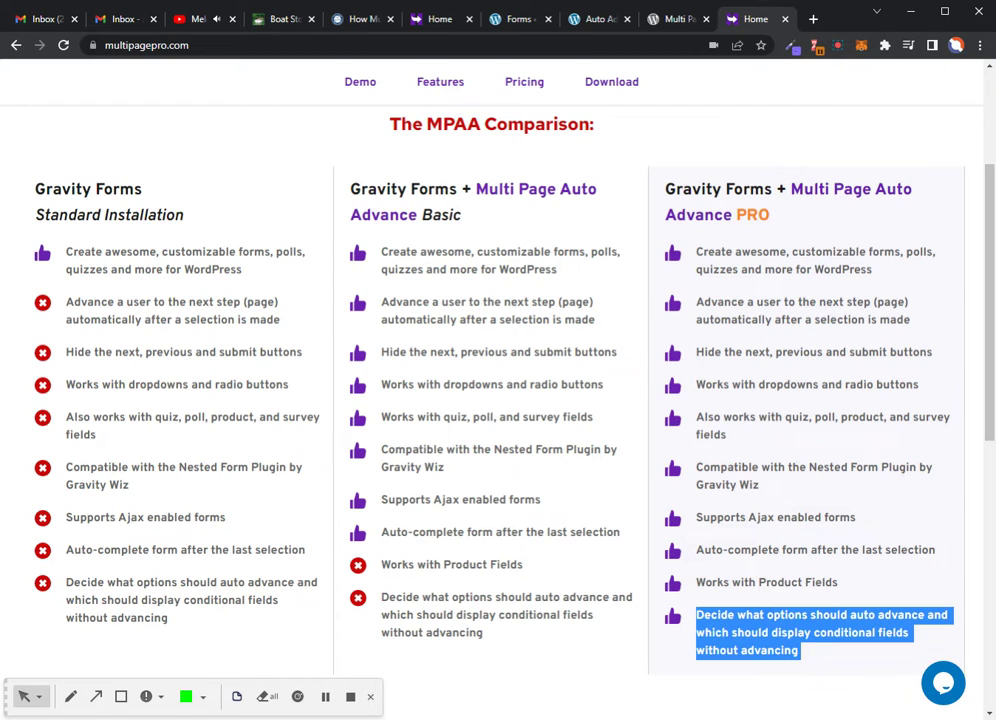
drag(525, 565, 417, 565)
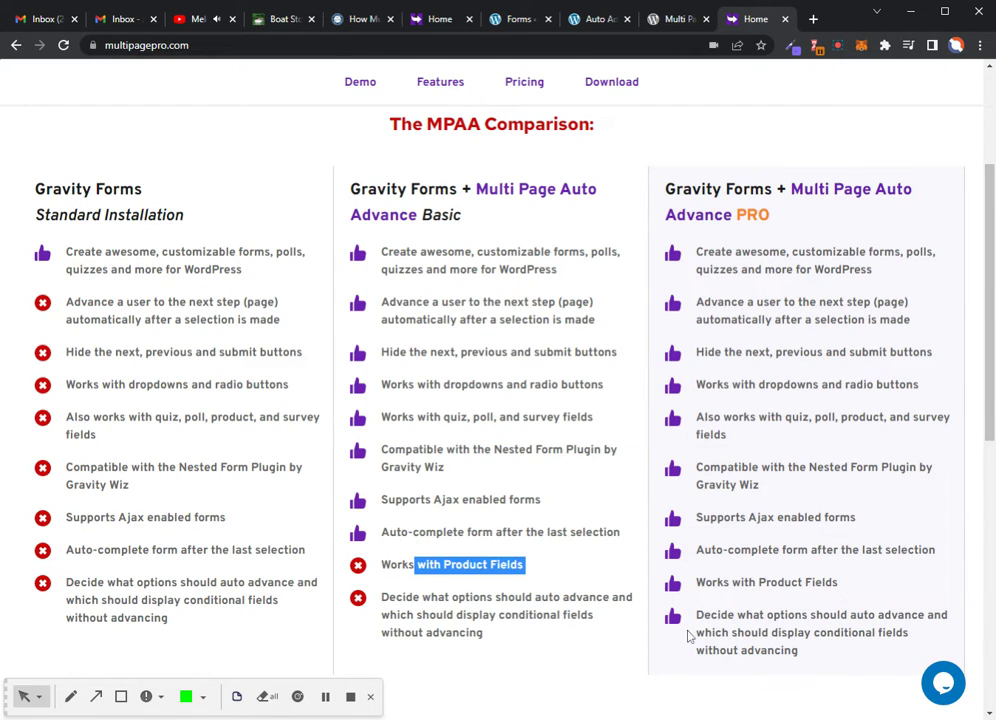
drag(812, 663, 688, 620)
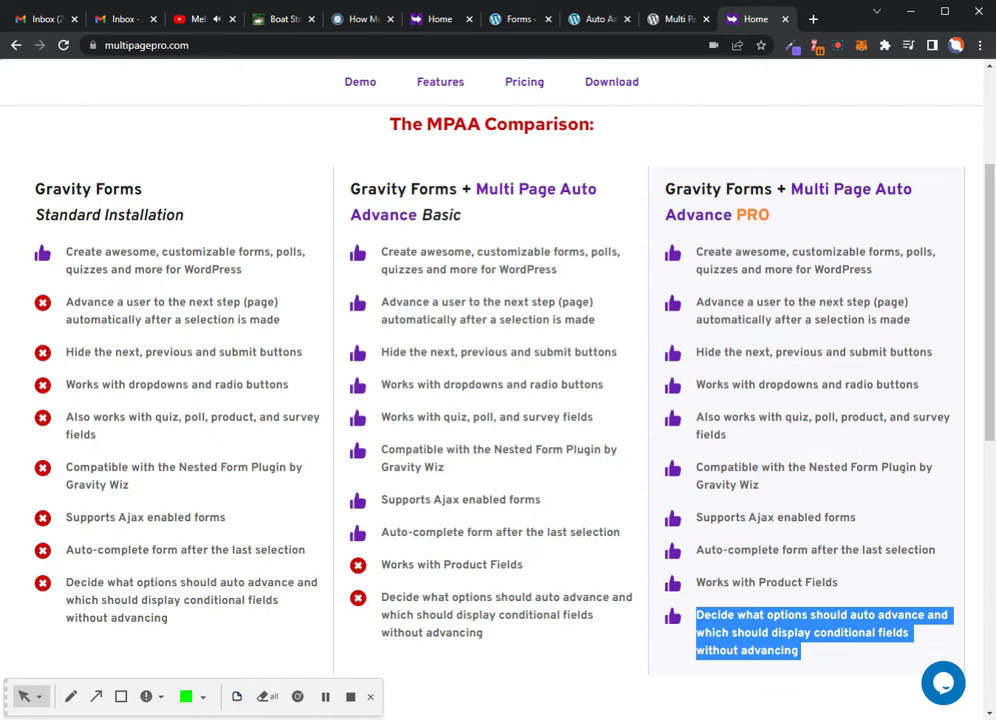
Reload the front-end form page, then return to the Gravity Forms editor
click(592, 18)
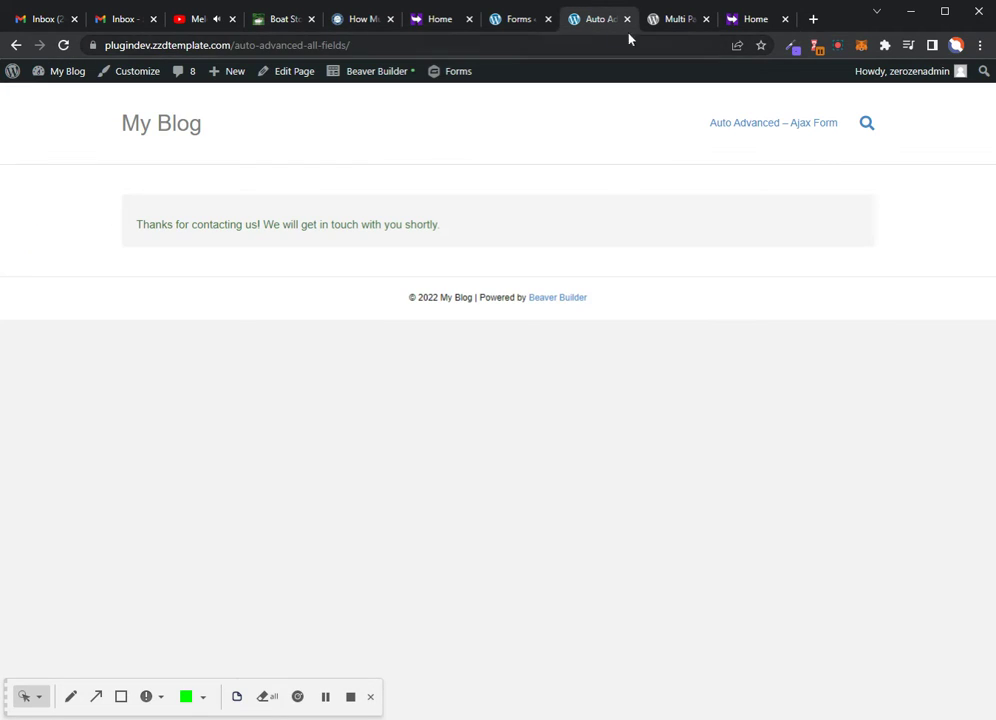
click(65, 45)
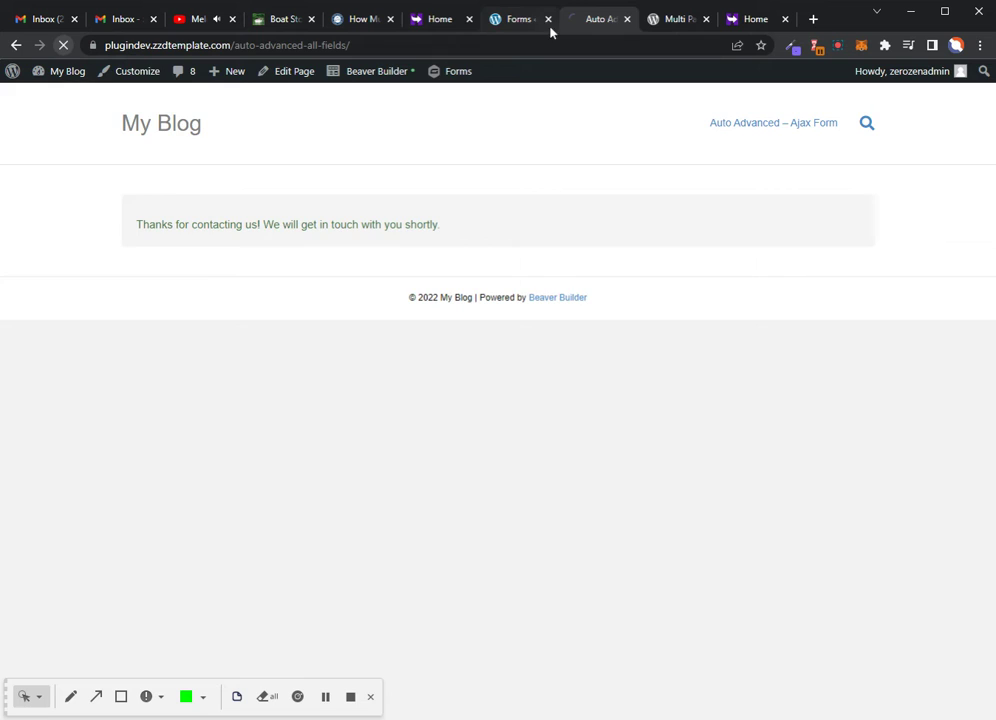
click(535, 22)
Show the Non Auto Advanced field's Auto Advance settings, where only Hide Previous Button is enabled
click(311, 320)
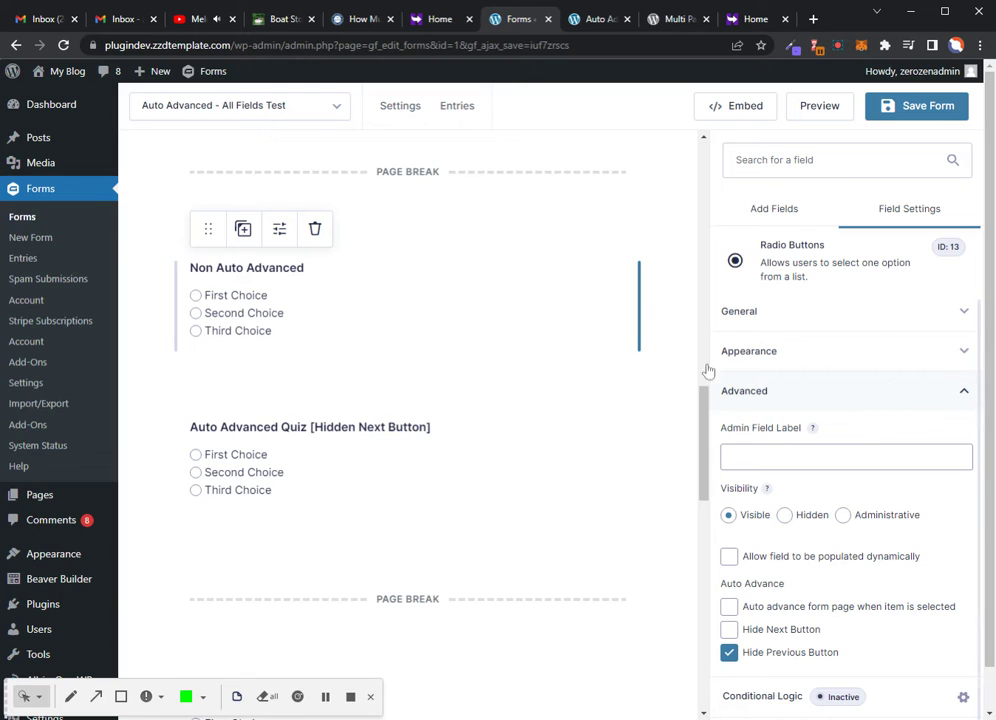
click(857, 393)
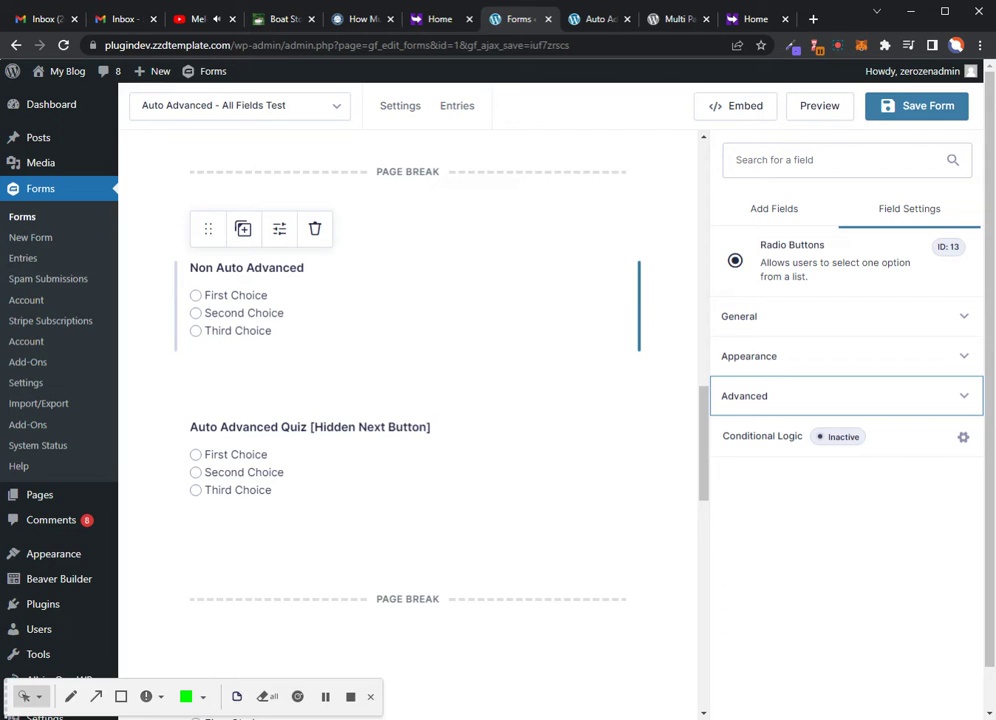
click(801, 398)
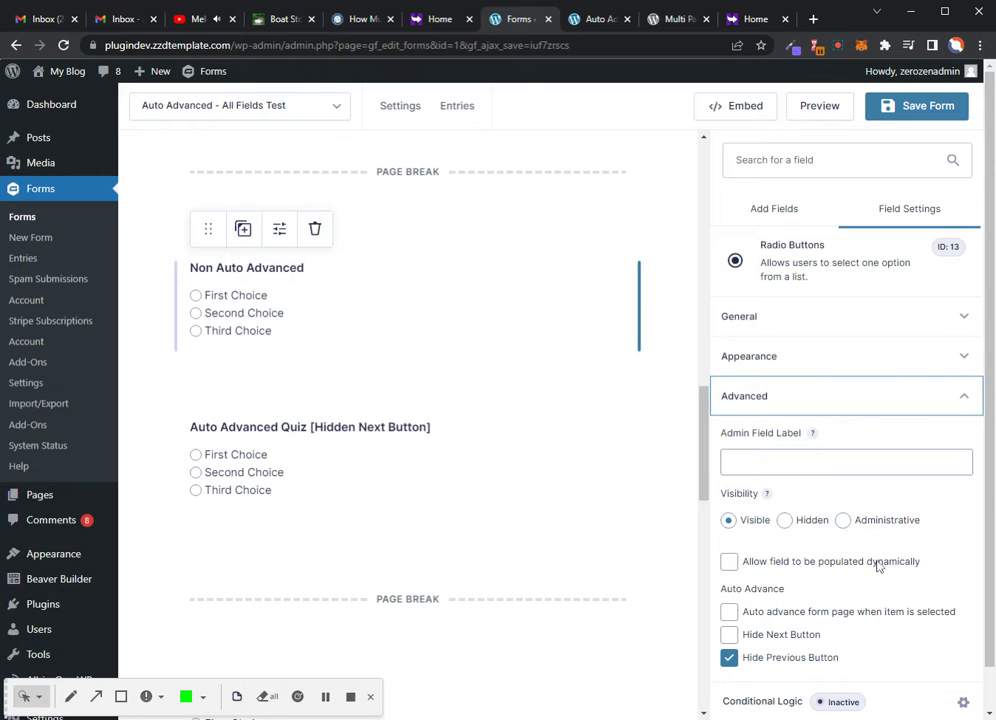
drag(795, 598, 715, 588)
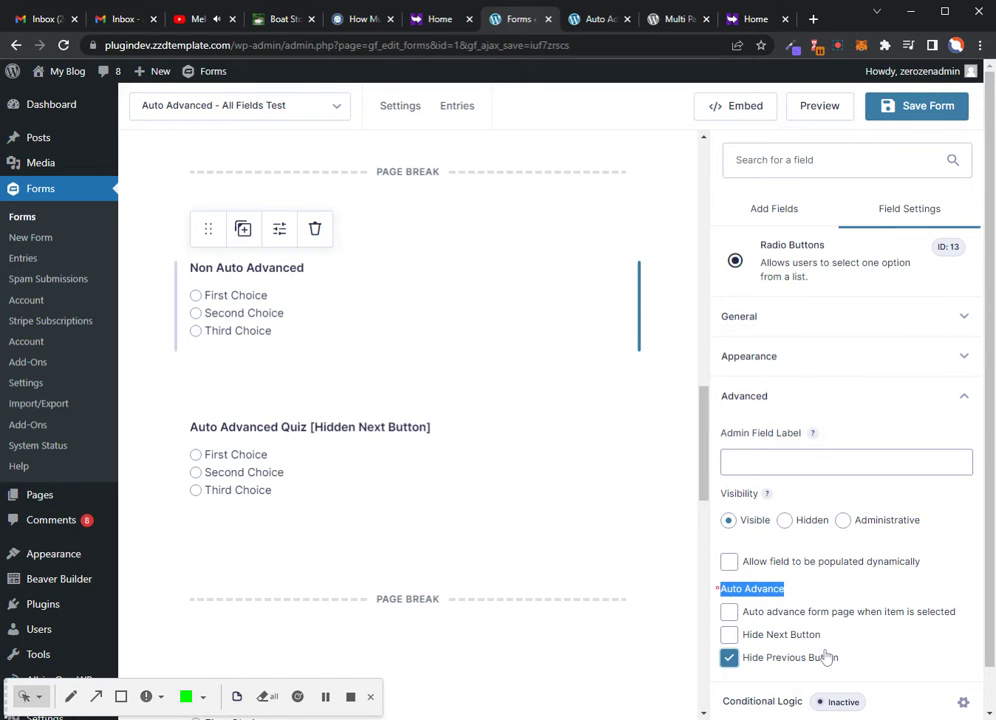
scroll(815, 655, down, 1)
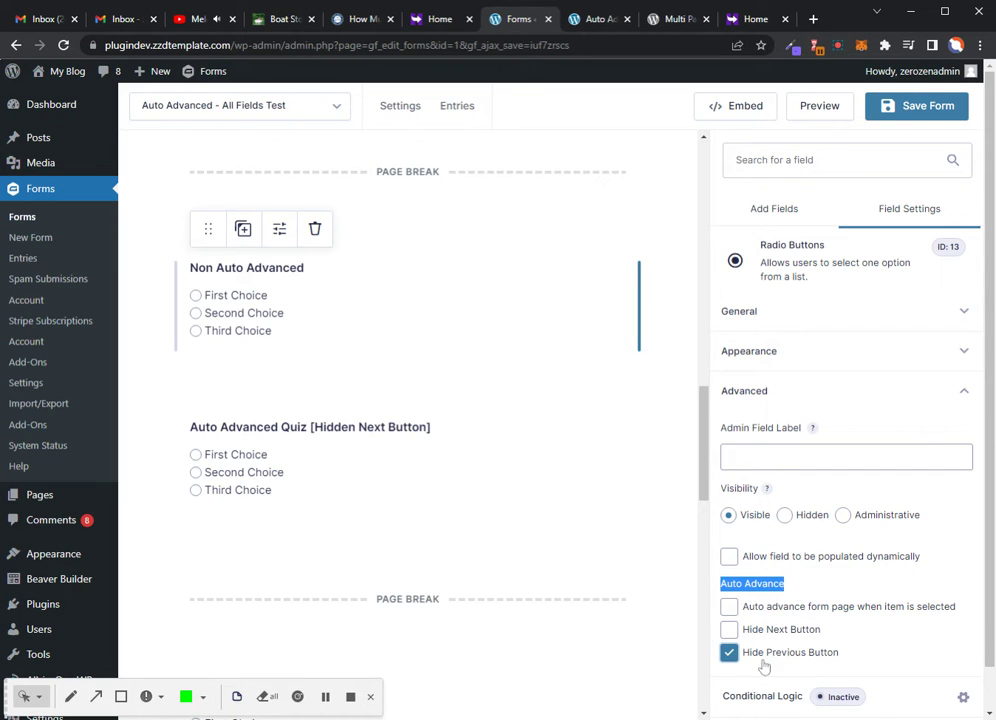
scroll(447, 350, up, 15)
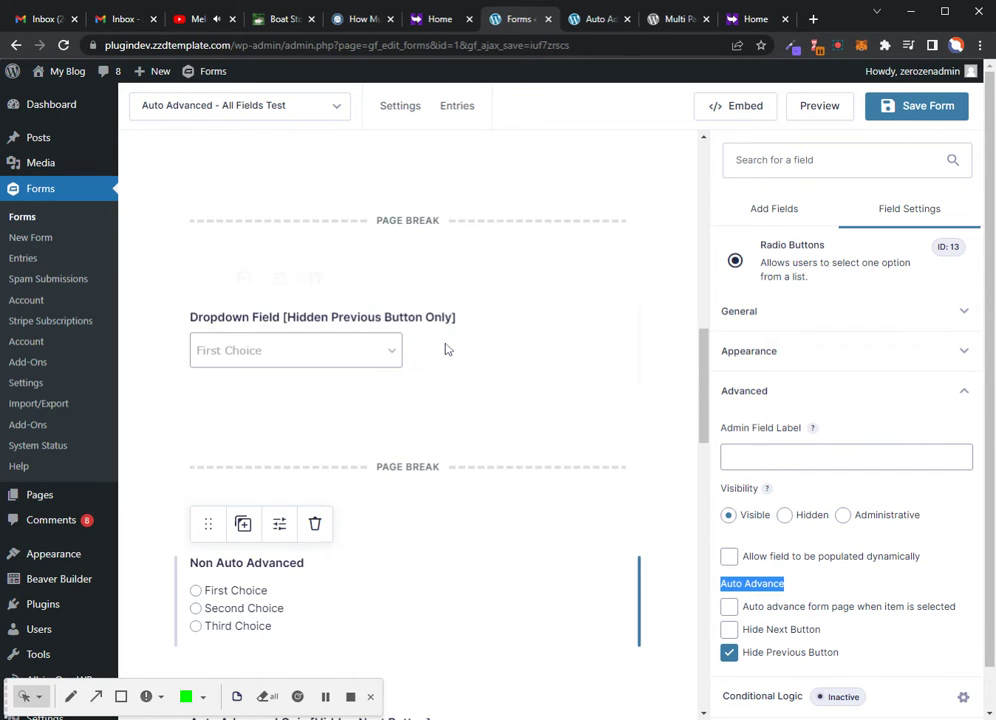
scroll(449, 350, up, 2)
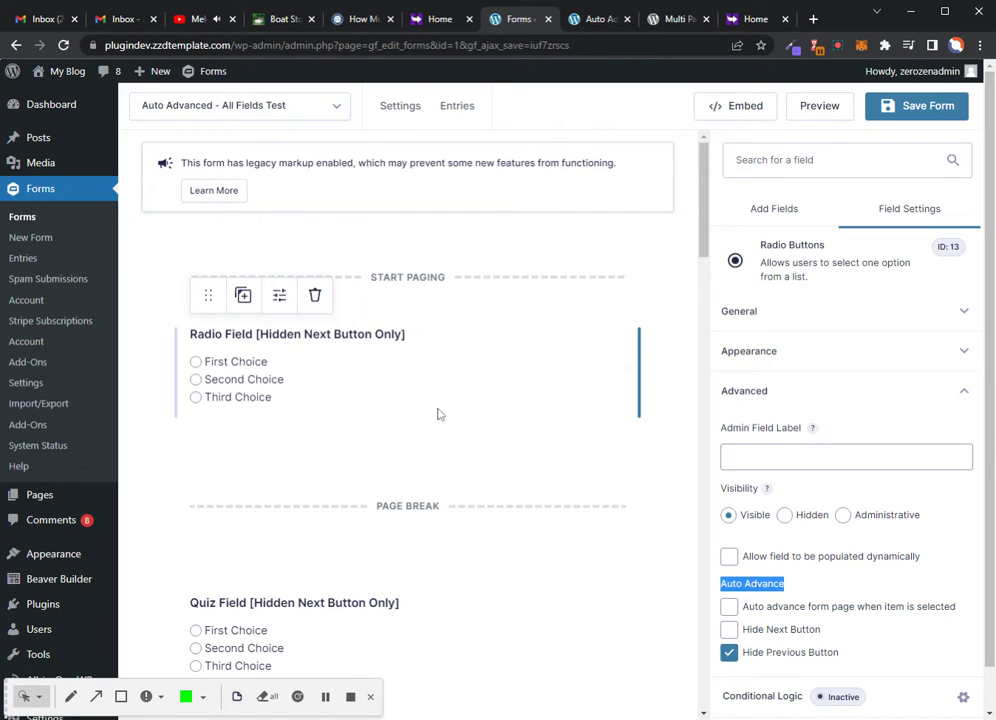
Select the first-page Radio Field and compare its settings with the Quiz Field
click(369, 370)
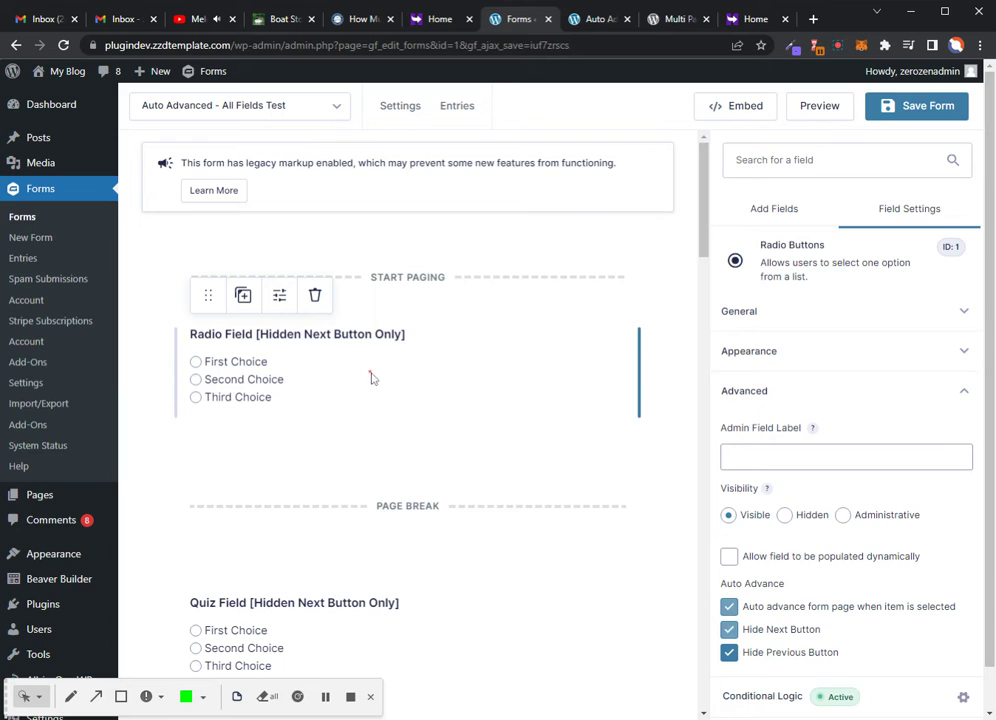
click(349, 369)
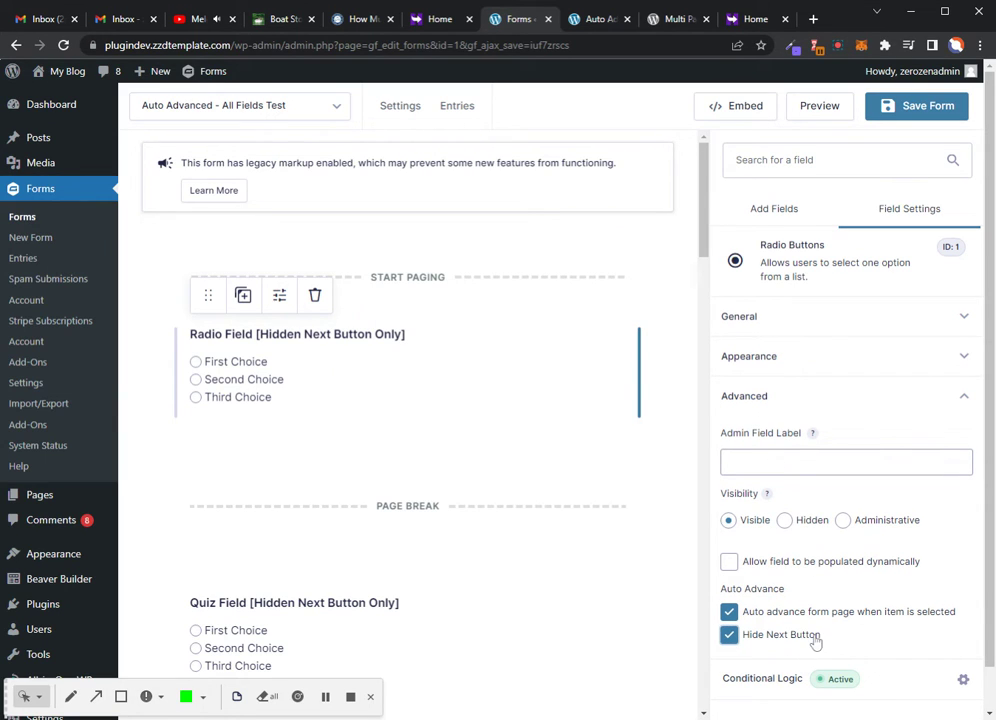
scroll(385, 571, down, 3)
click(347, 487)
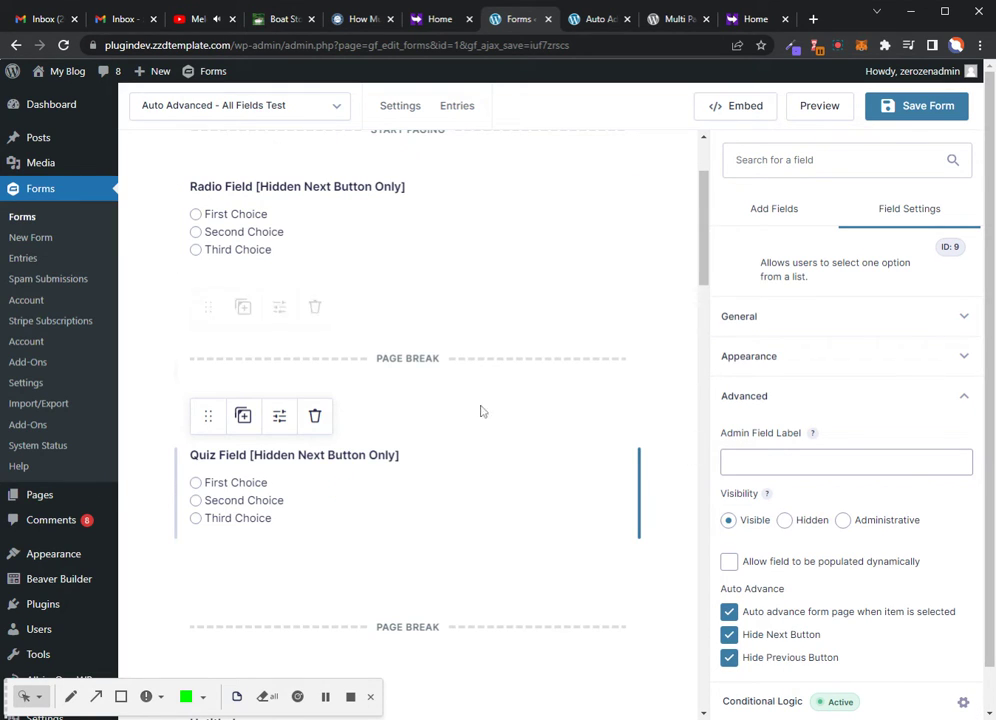
Reselect the Radio Field and turn Hide Next Button off and back on
scroll(362, 320, up, 3)
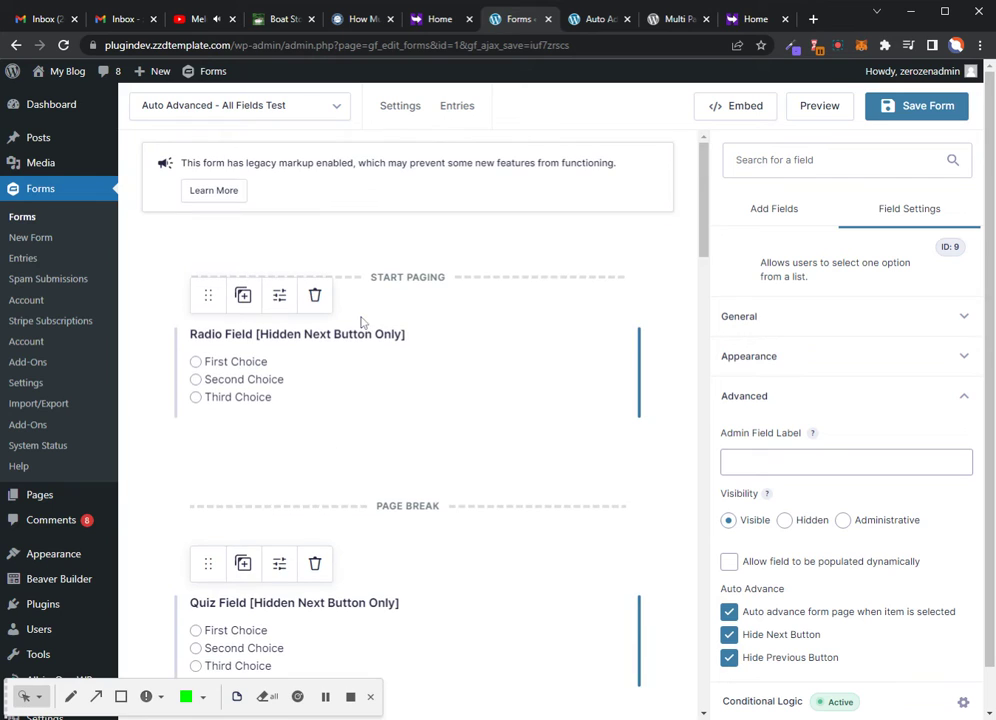
click(325, 369)
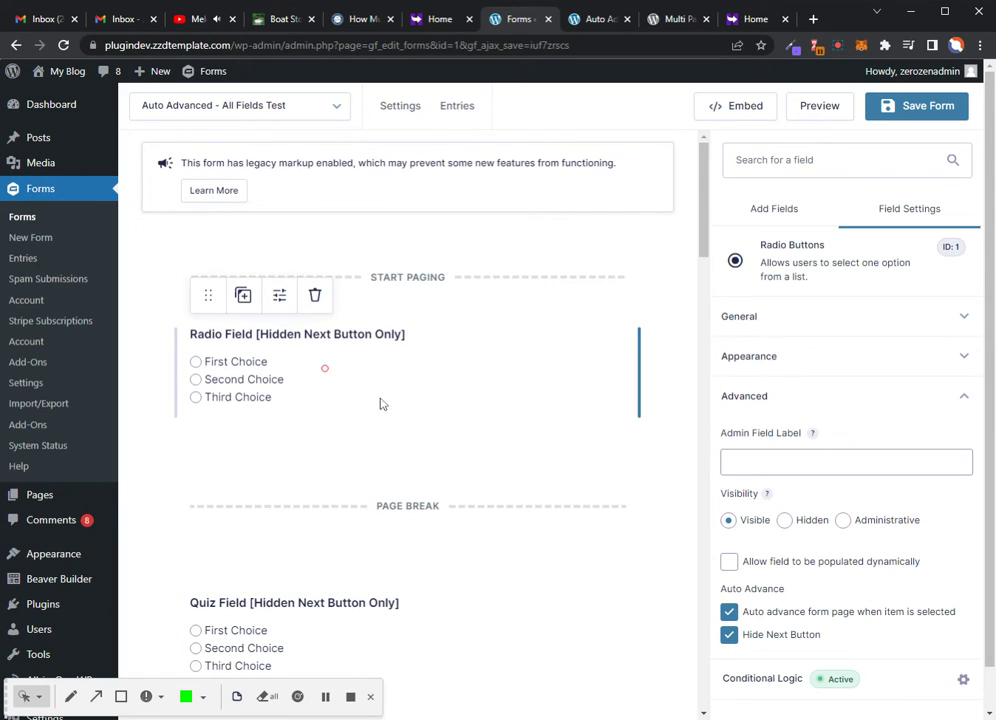
click(730, 635)
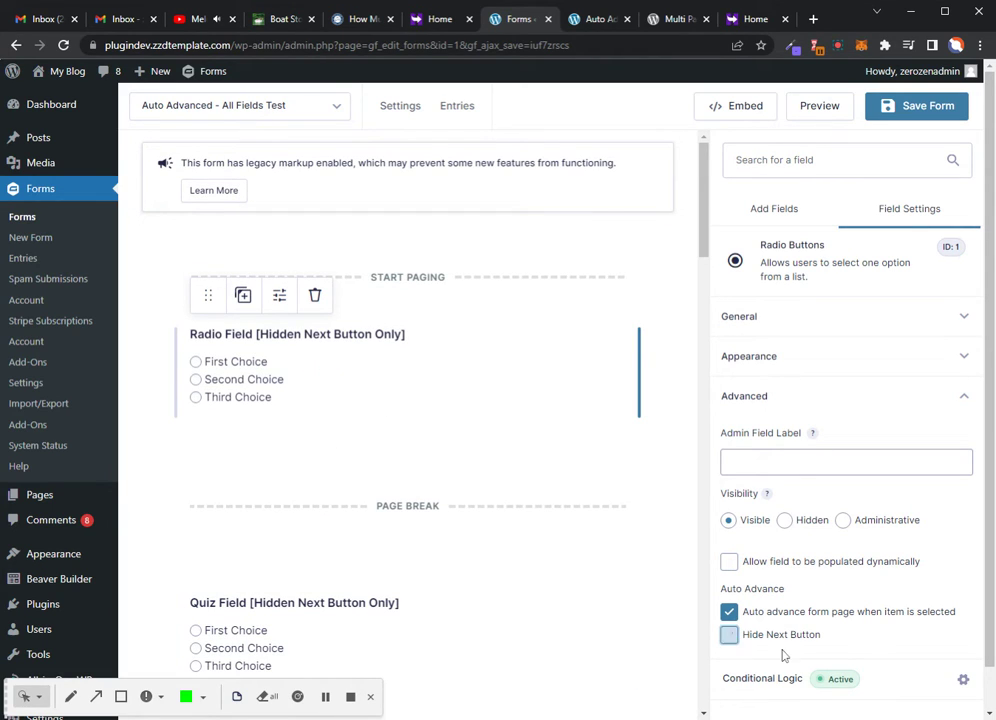
click(730, 636)
On the live form, pick First Choice to trigger auto advance, then go back
click(600, 19)
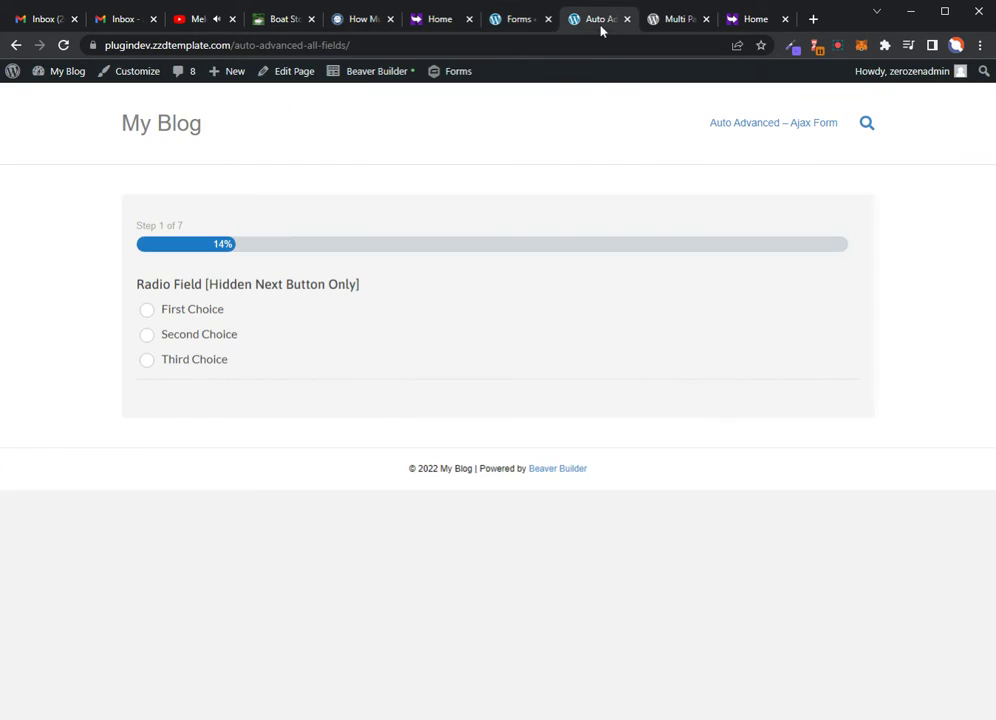
click(148, 312)
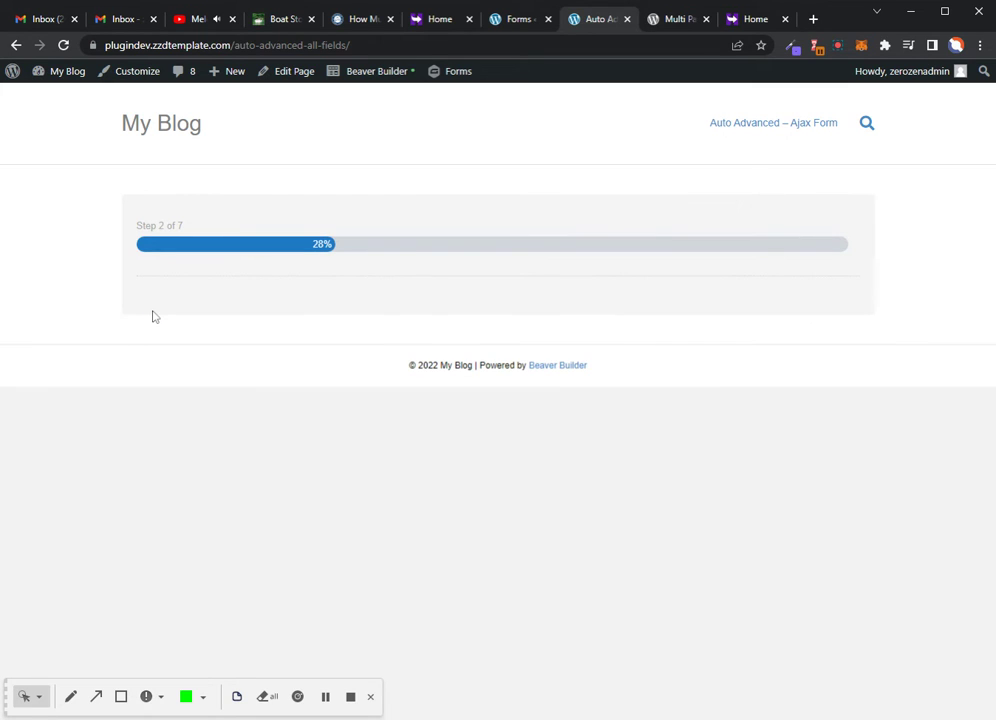
click(16, 45)
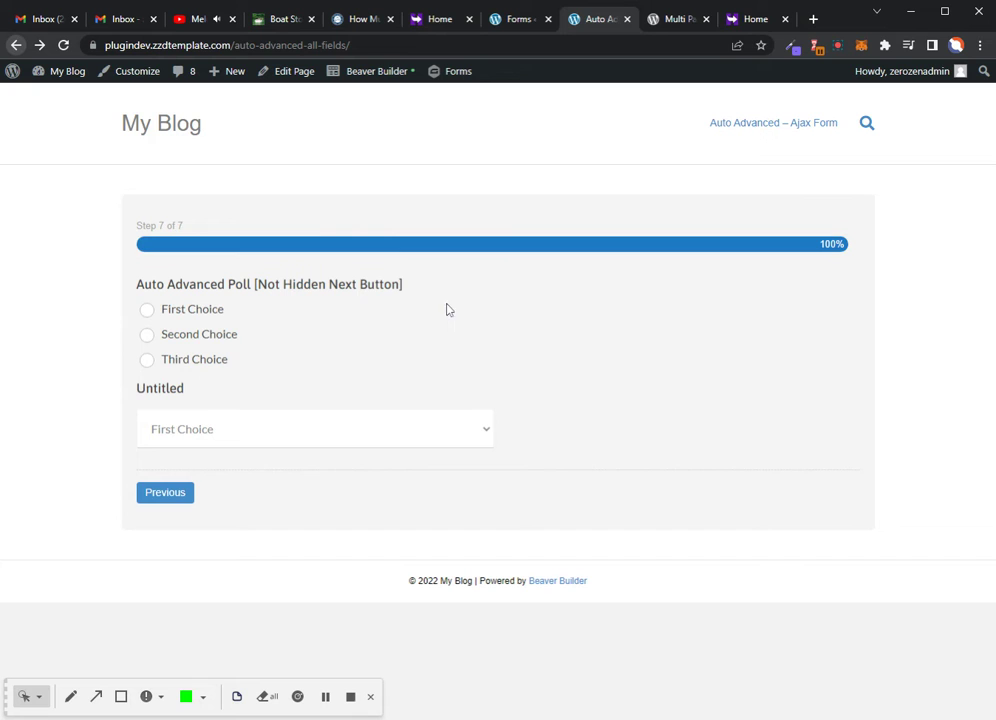
Reload the front-end form page so it restarts at Step 1 of 7
click(524, 21)
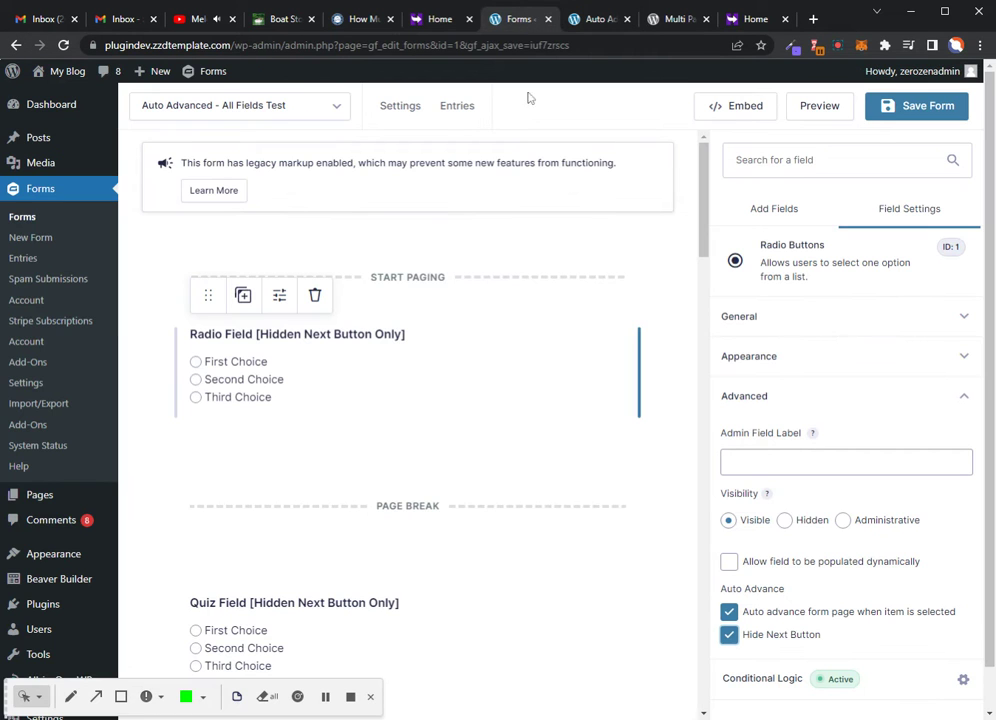
click(593, 22)
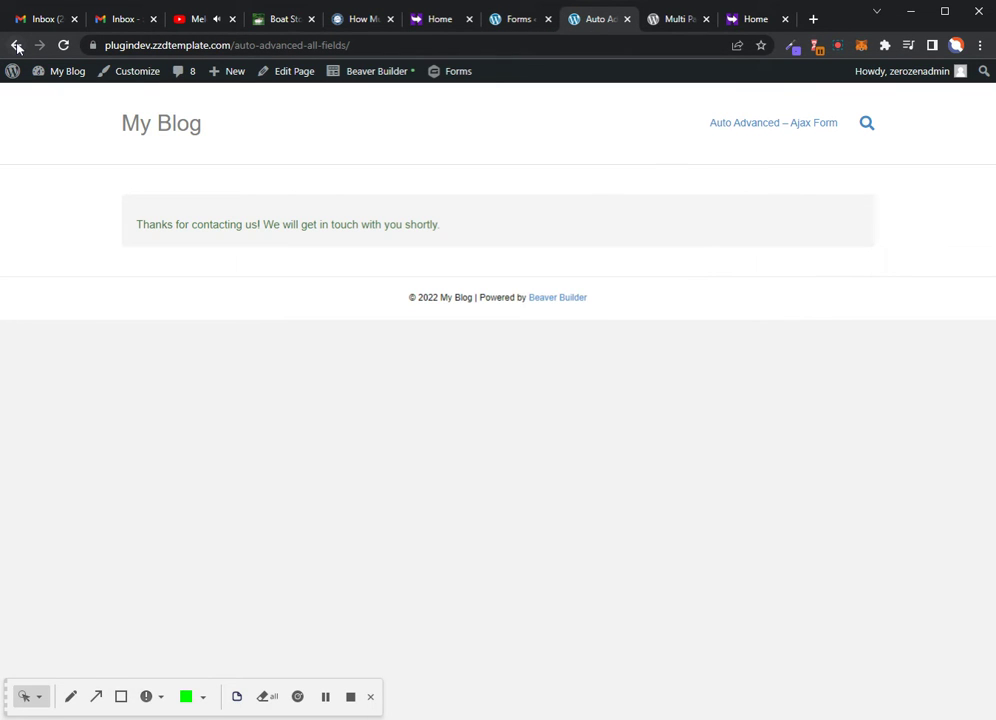
click(300, 46)
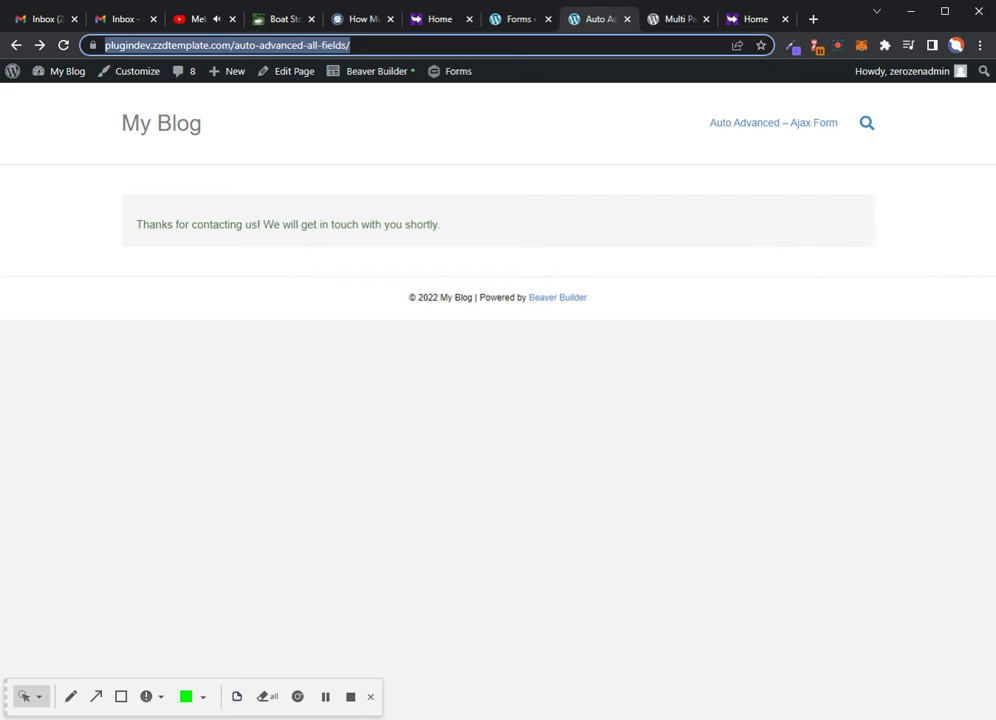
key(Return)
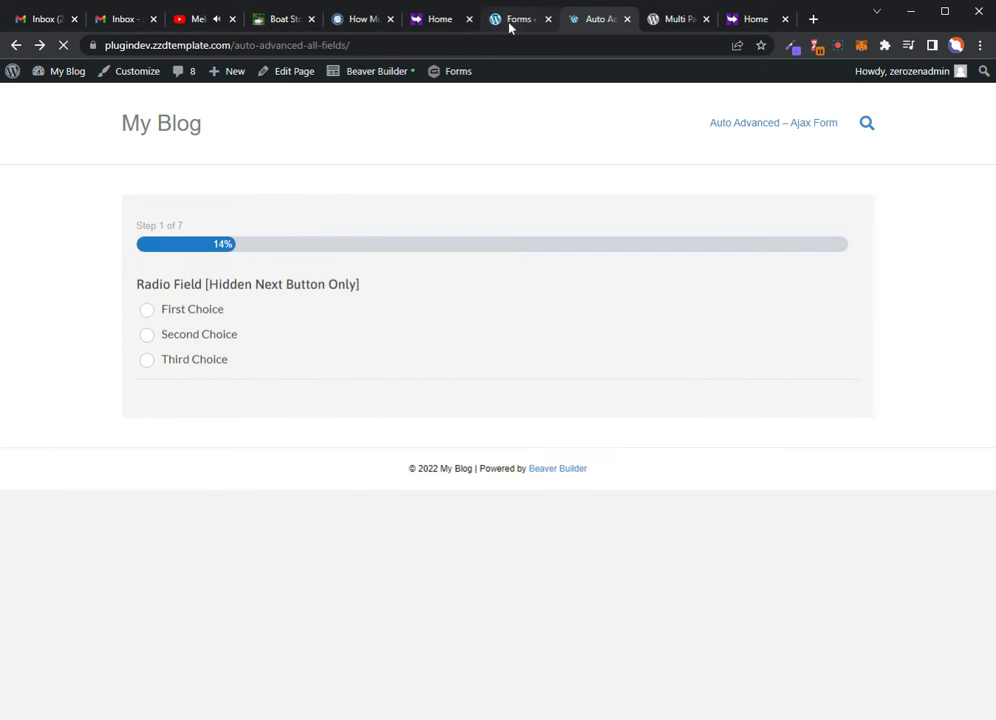
Delete the Quiz Field's Second Choice conditional logic rule, leave the logic inactive, and save the form
click(510, 24)
scroll(390, 527, down, 2)
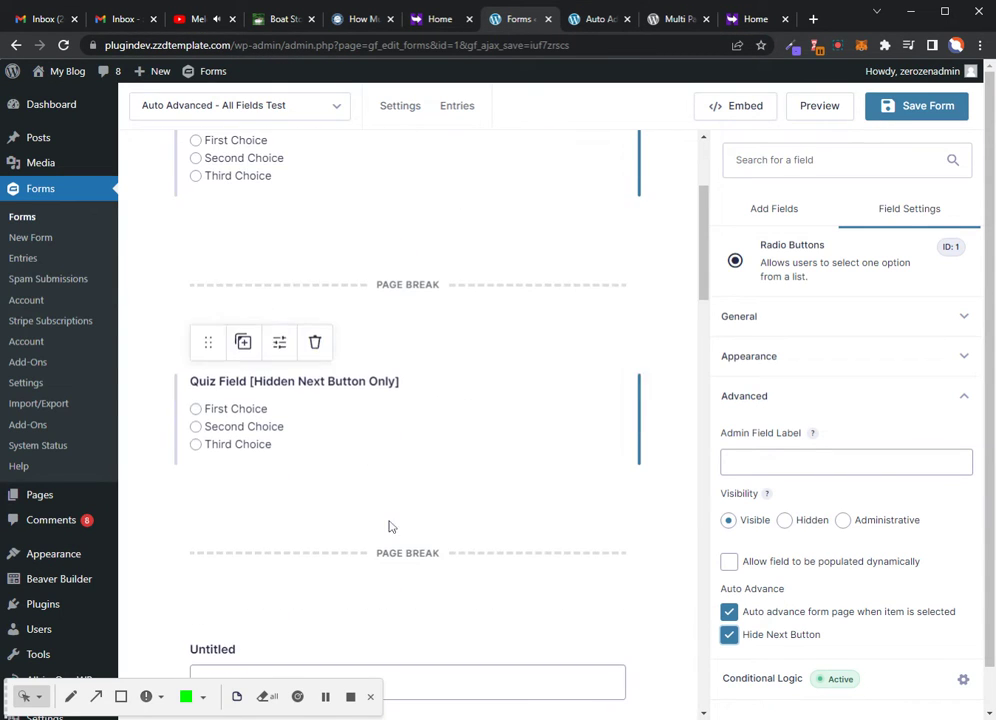
click(349, 407)
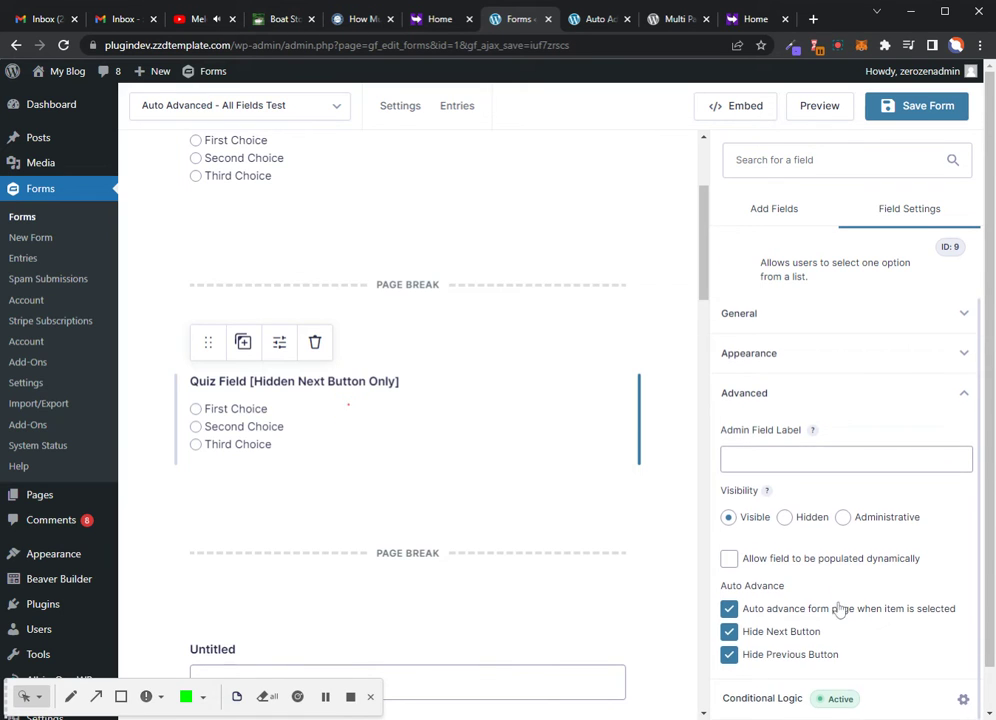
click(835, 697)
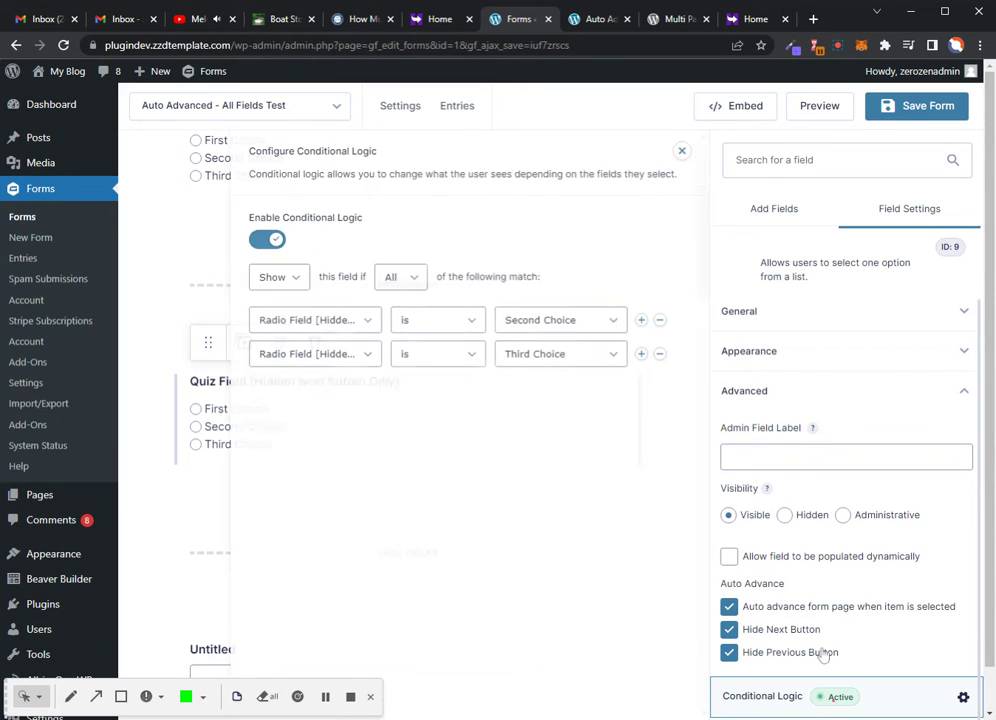
click(659, 320)
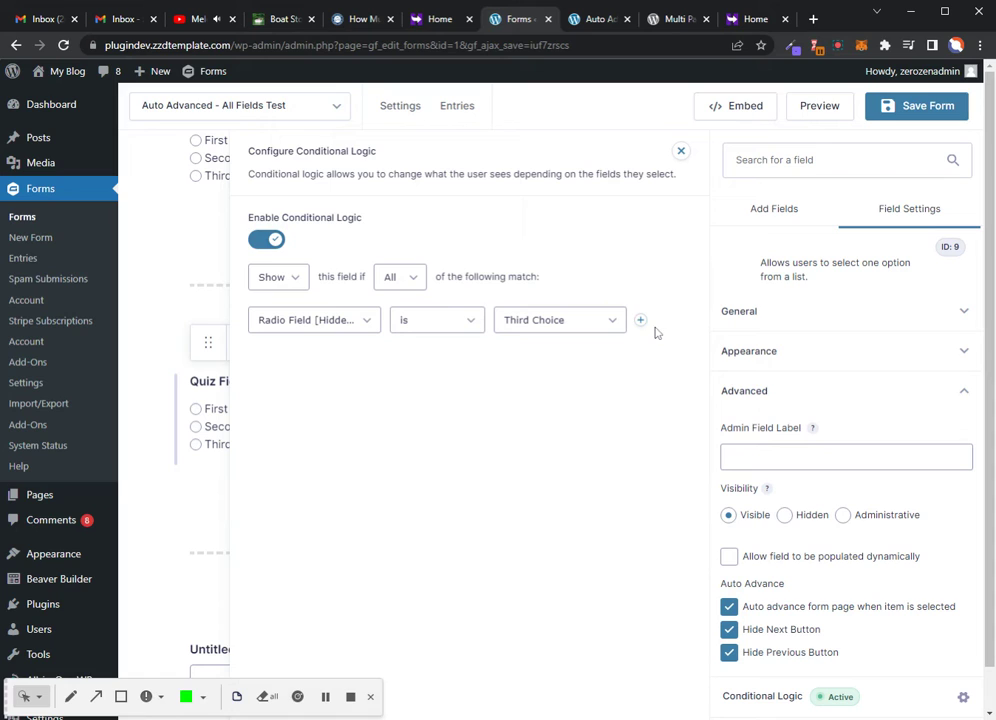
click(266, 239)
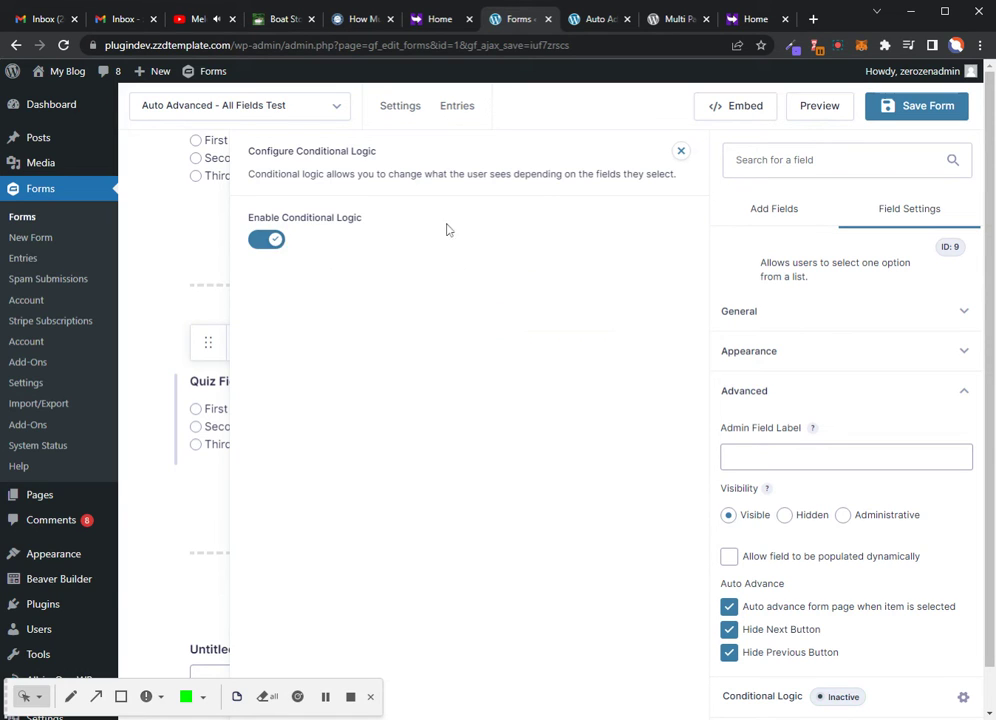
click(681, 151)
click(912, 105)
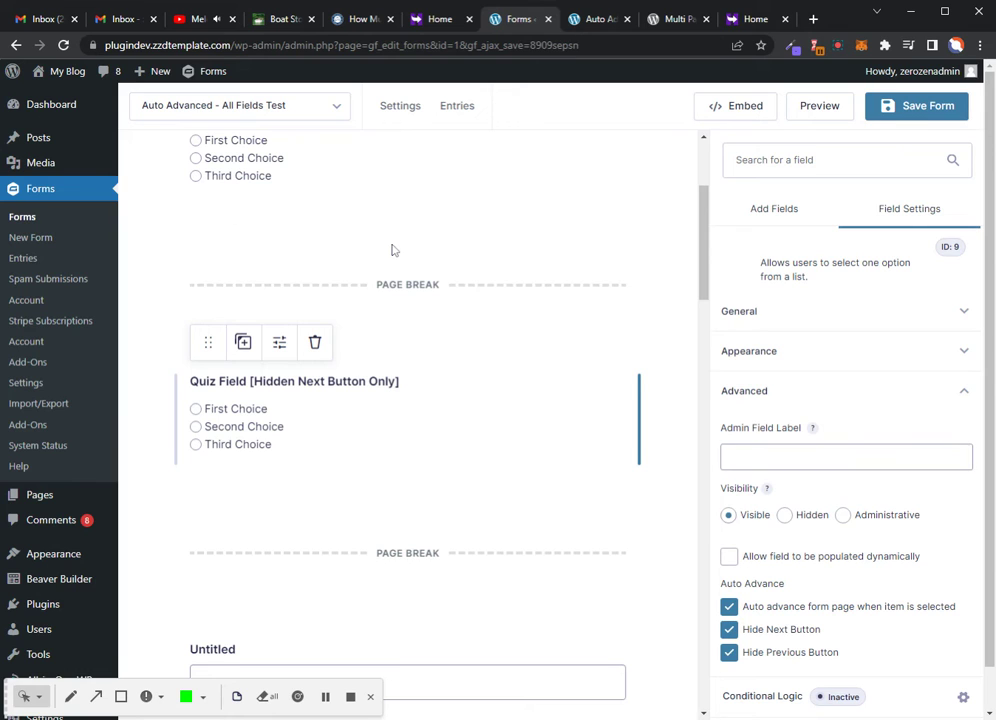
scroll(456, 315, down, 2)
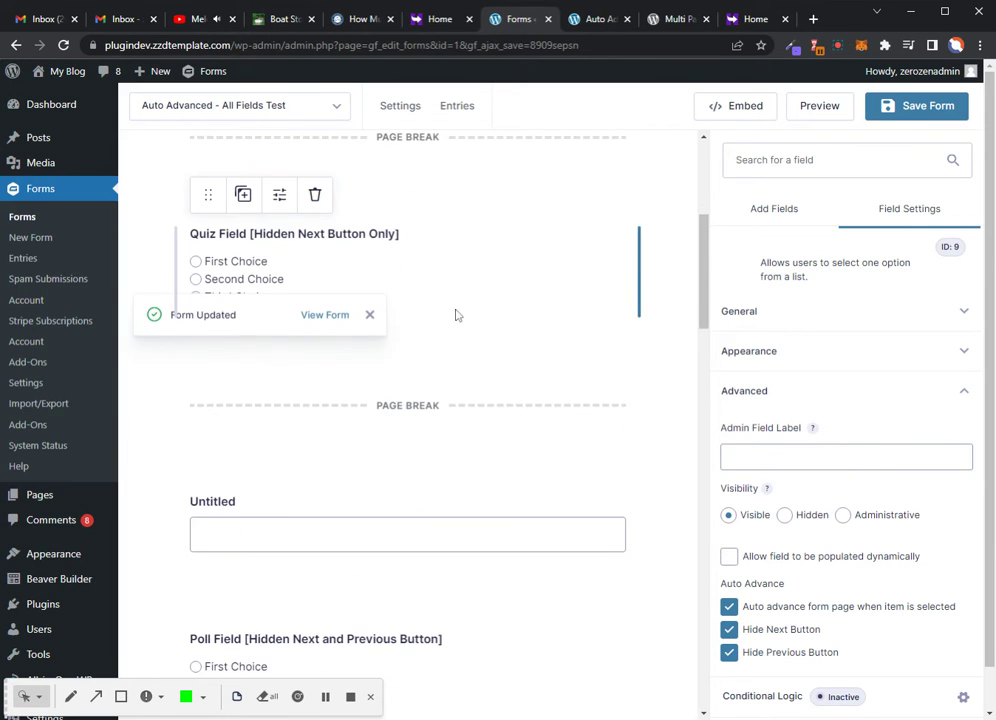
scroll(474, 276, up, 4)
click(323, 401)
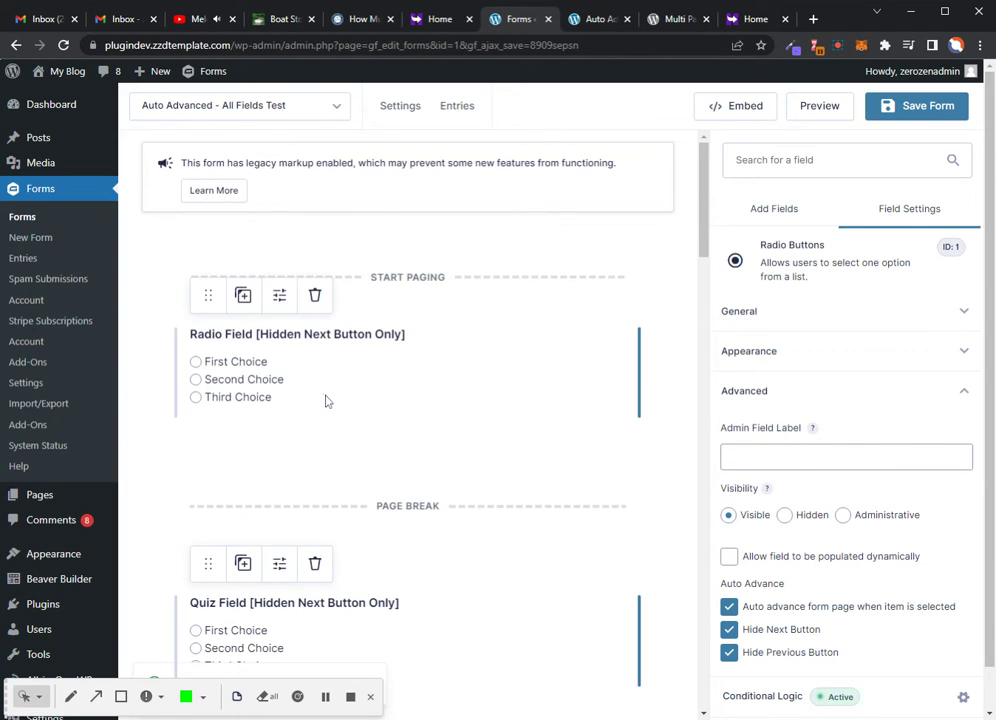
scroll(322, 430, down, 2)
scroll(295, 500, down, 2)
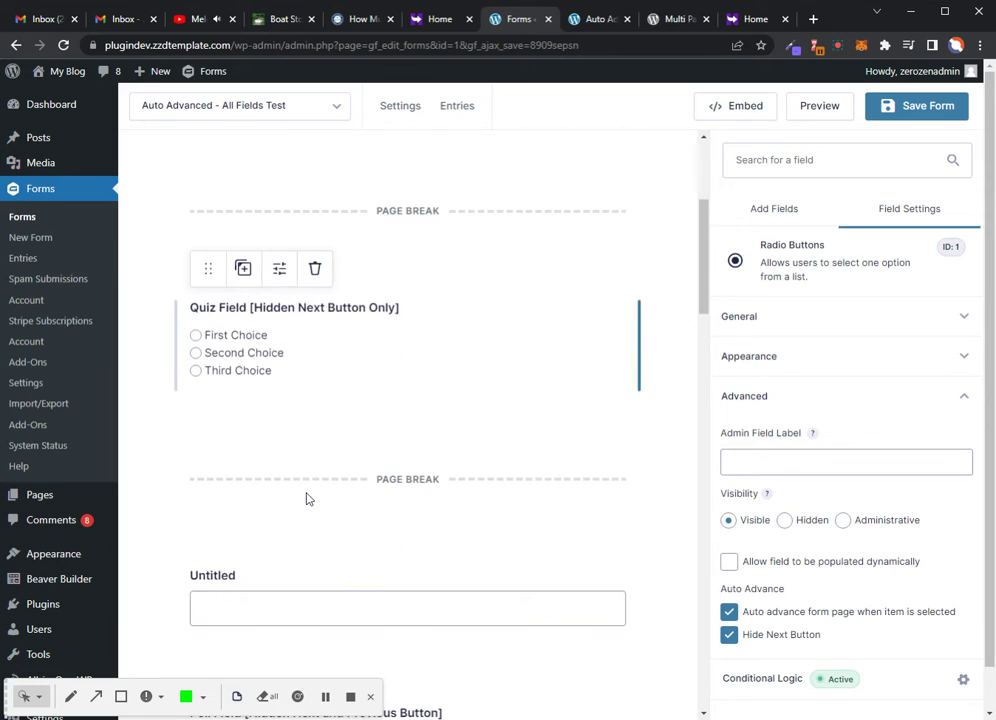
scroll(308, 498, down, 3)
click(262, 386)
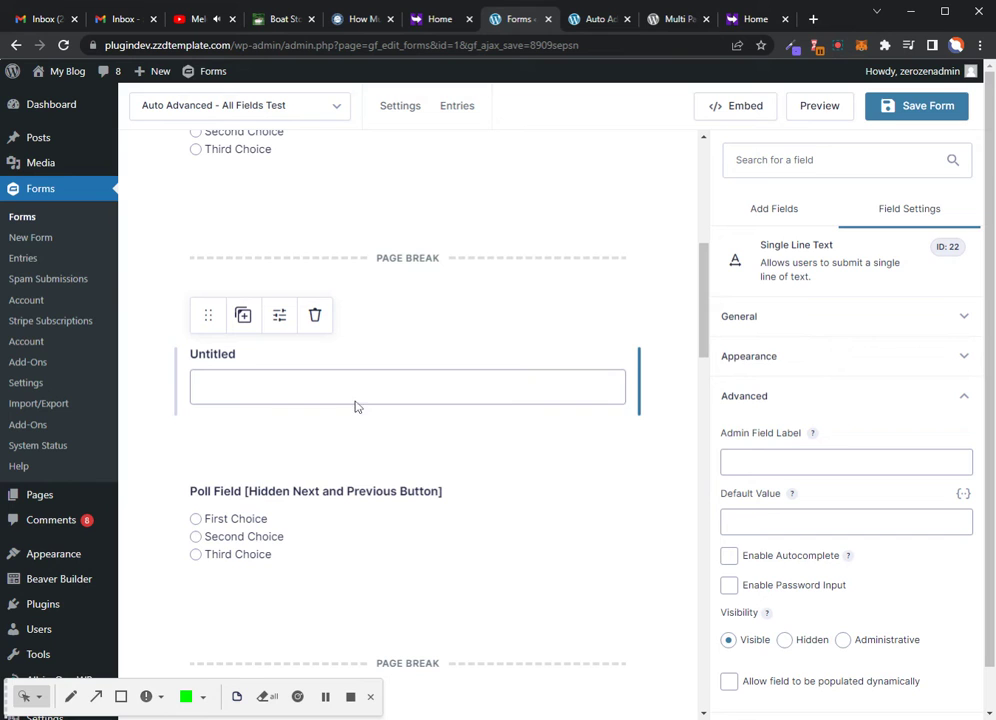
scroll(365, 400, down, 2)
click(296, 397)
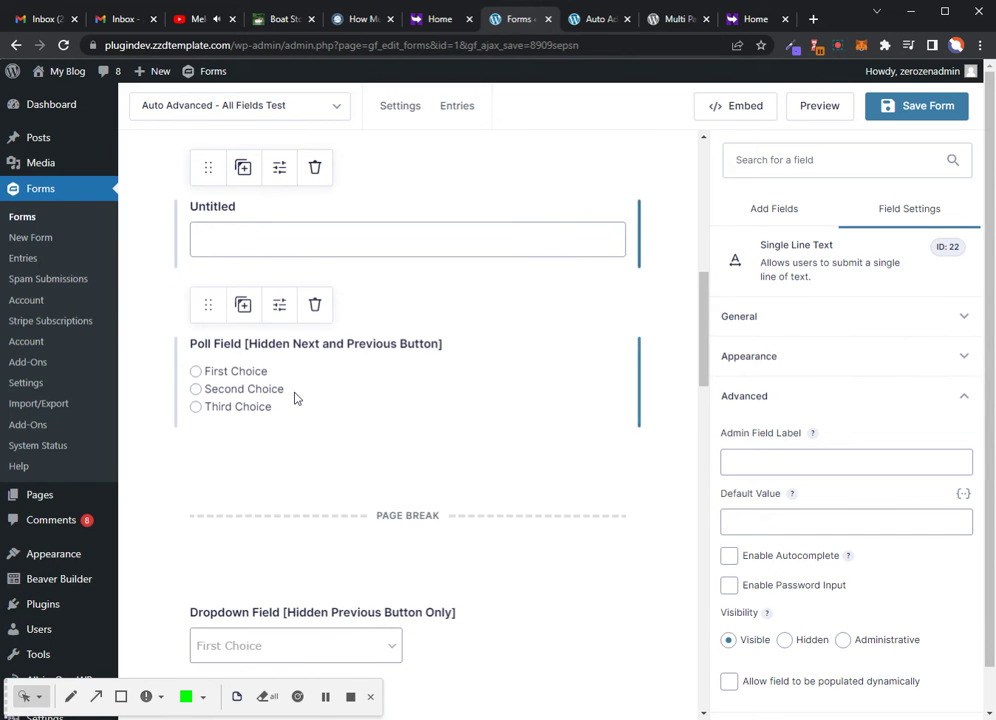
scroll(296, 397, down, 6)
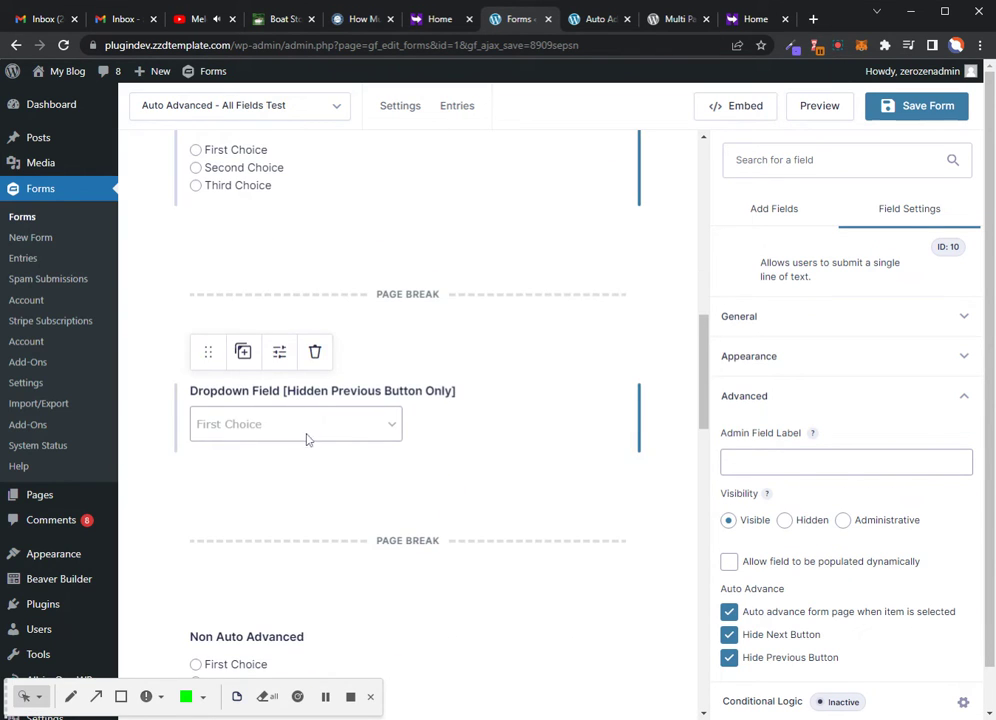
scroll(334, 466, down, 3)
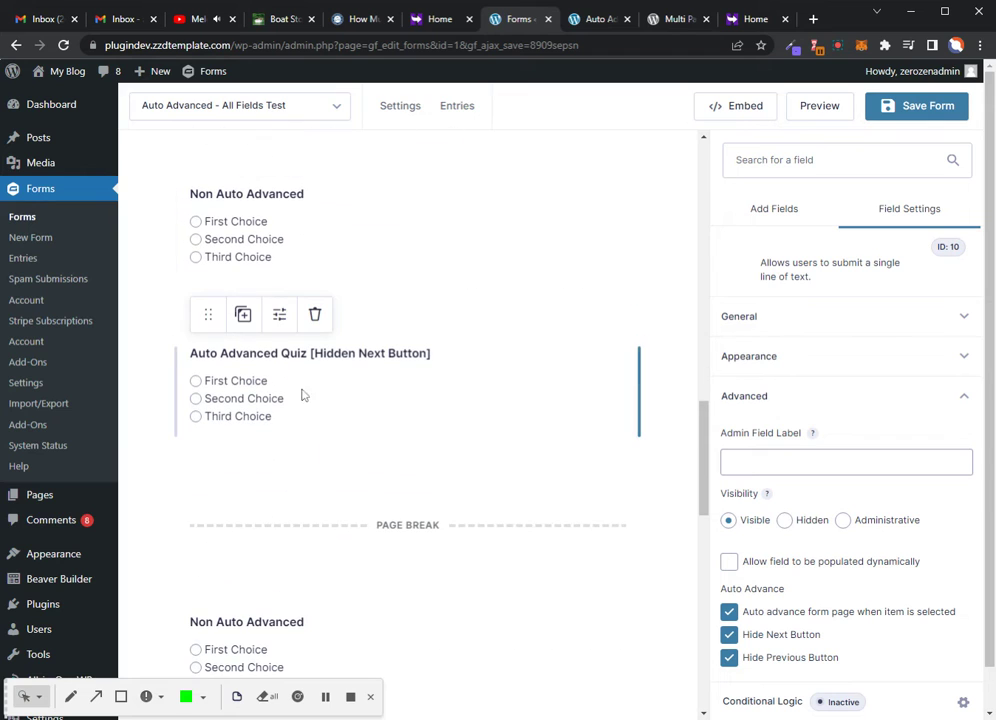
scroll(285, 407, down, 3)
scroll(378, 425, down, 1)
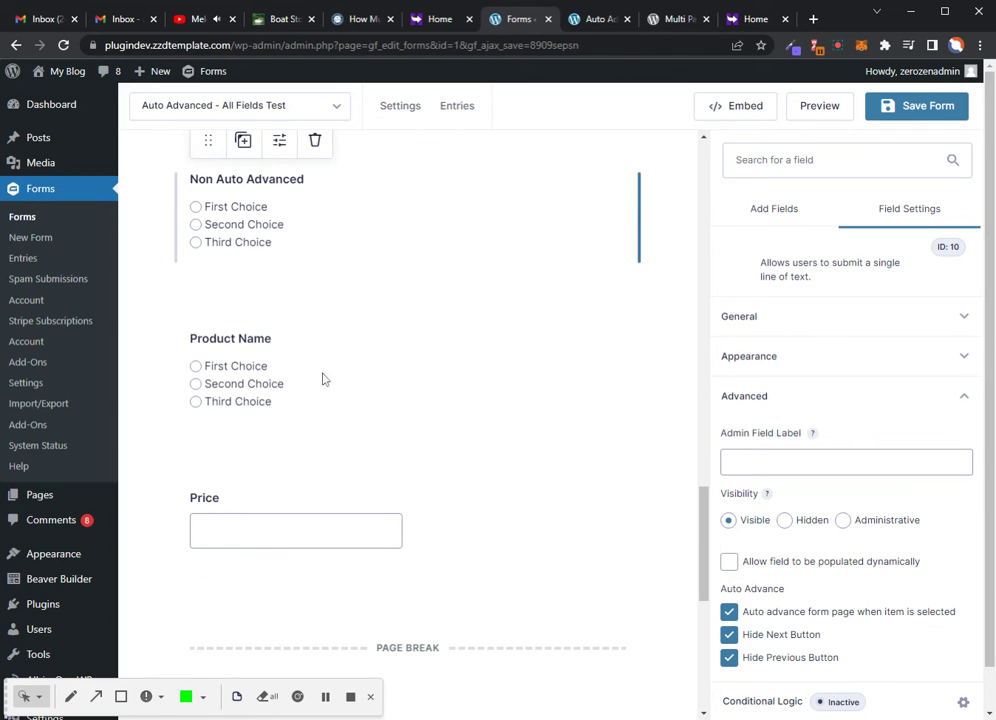
click(245, 382)
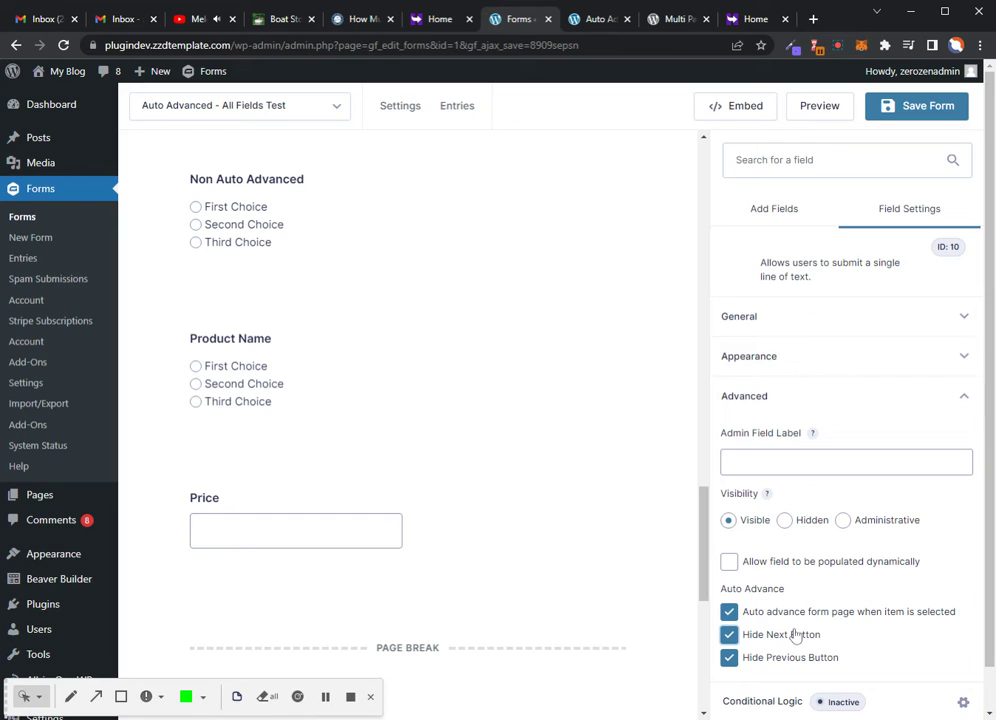
scroll(411, 462, down, 5)
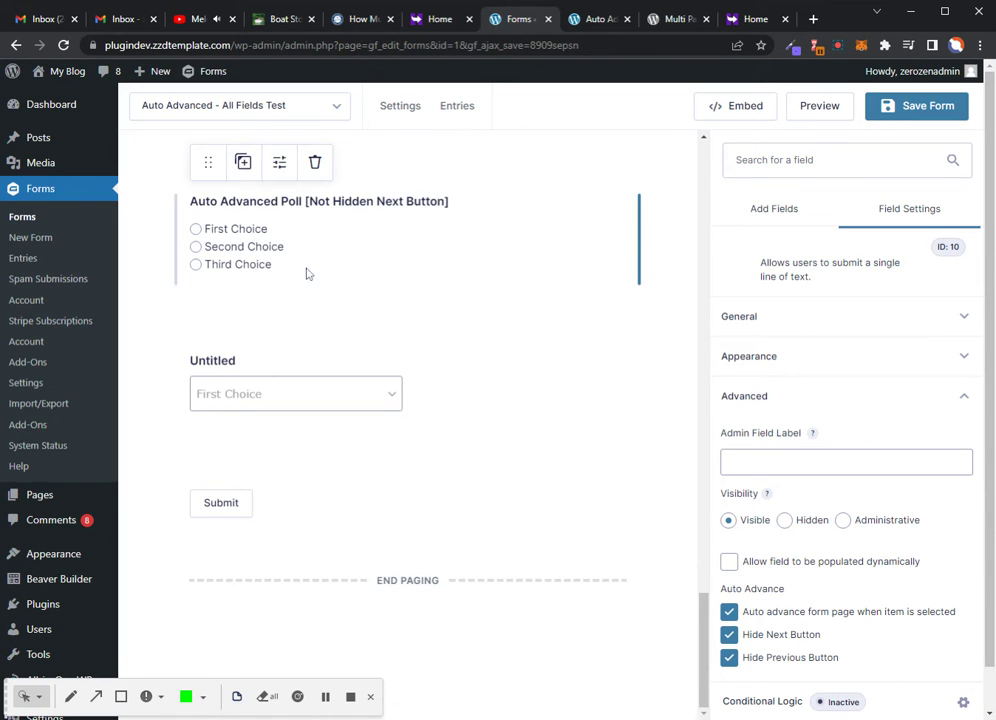
Enable Hide Submit Button on the Auto Advanced Poll field and save the form
click(318, 254)
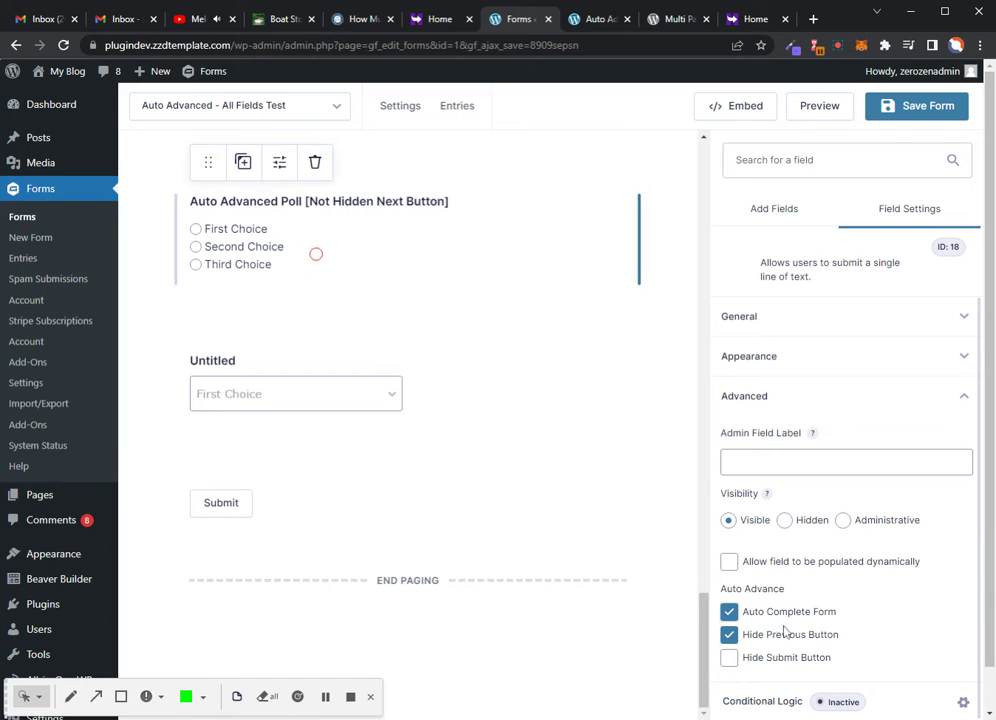
click(729, 658)
click(922, 104)
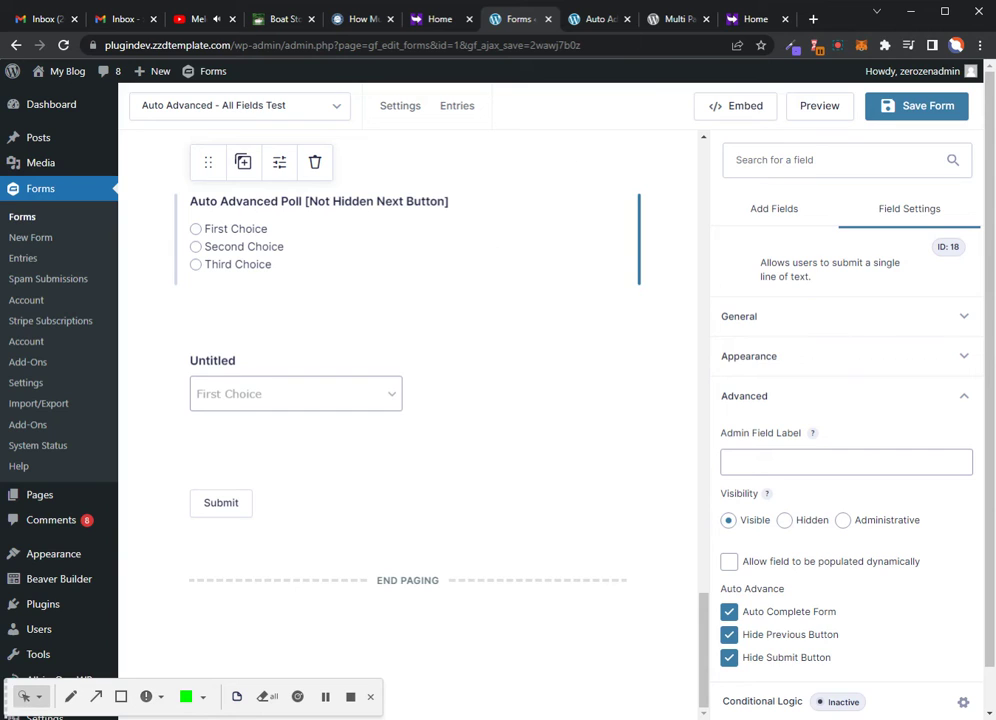
click(608, 20)
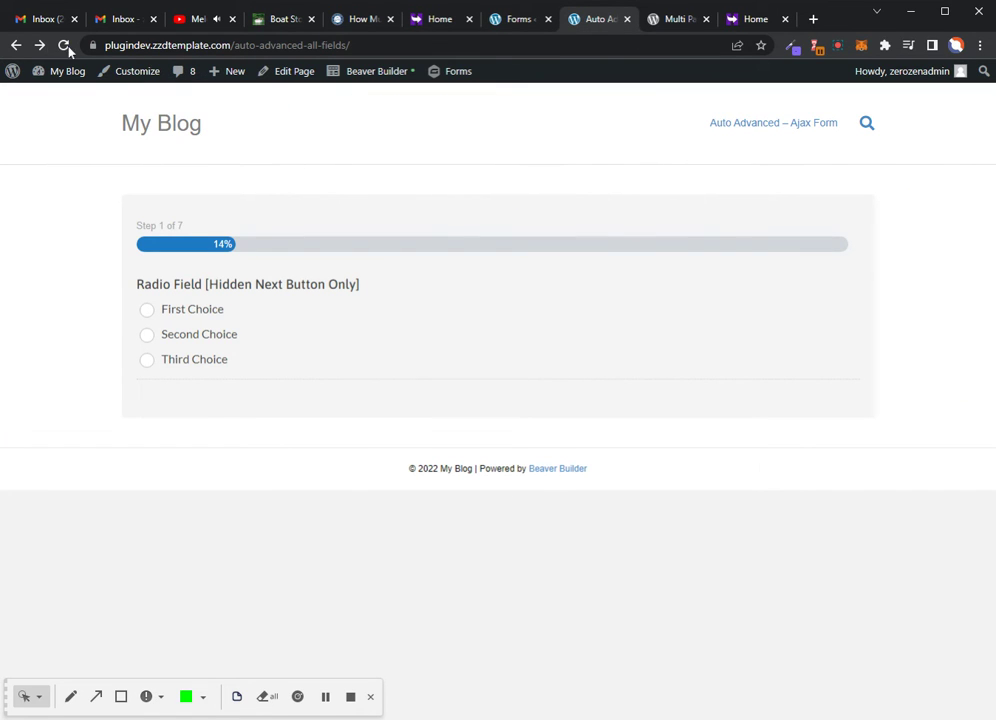
Reload the form and answer Radio with First Choice, Quiz with Second Choice, 'This is some', and Poll with First Choice
click(66, 46)
click(147, 309)
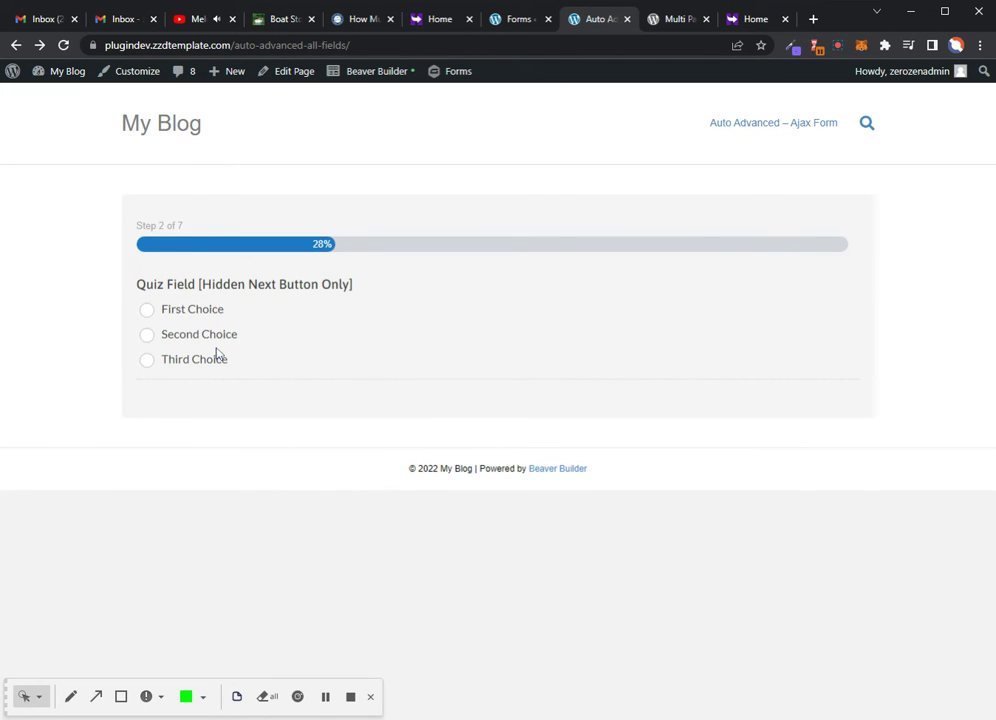
click(146, 336)
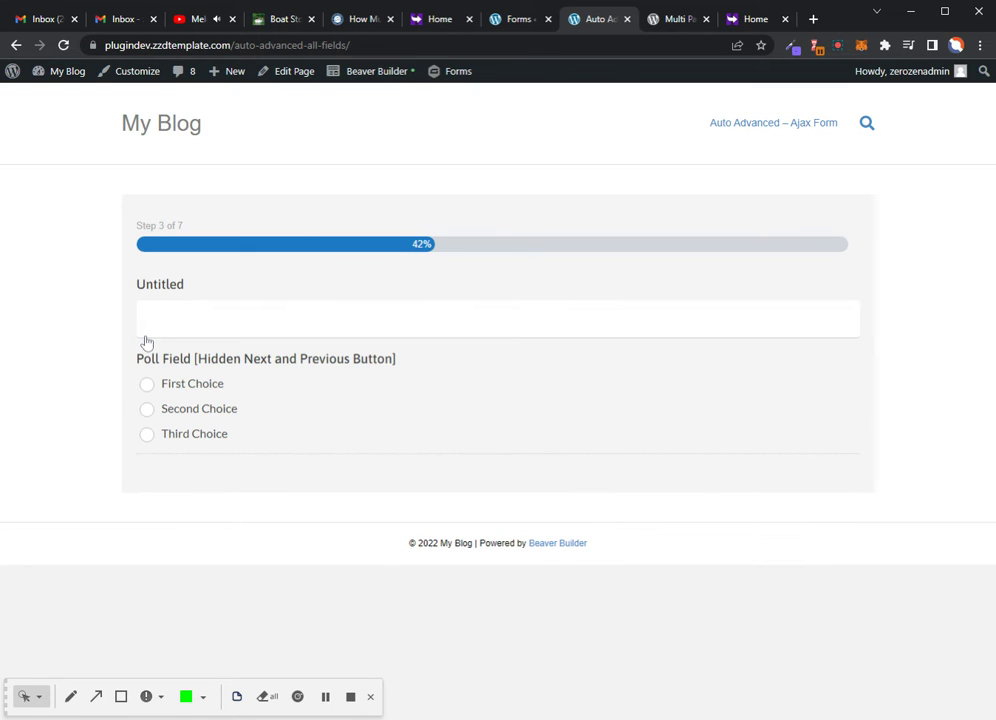
click(189, 316)
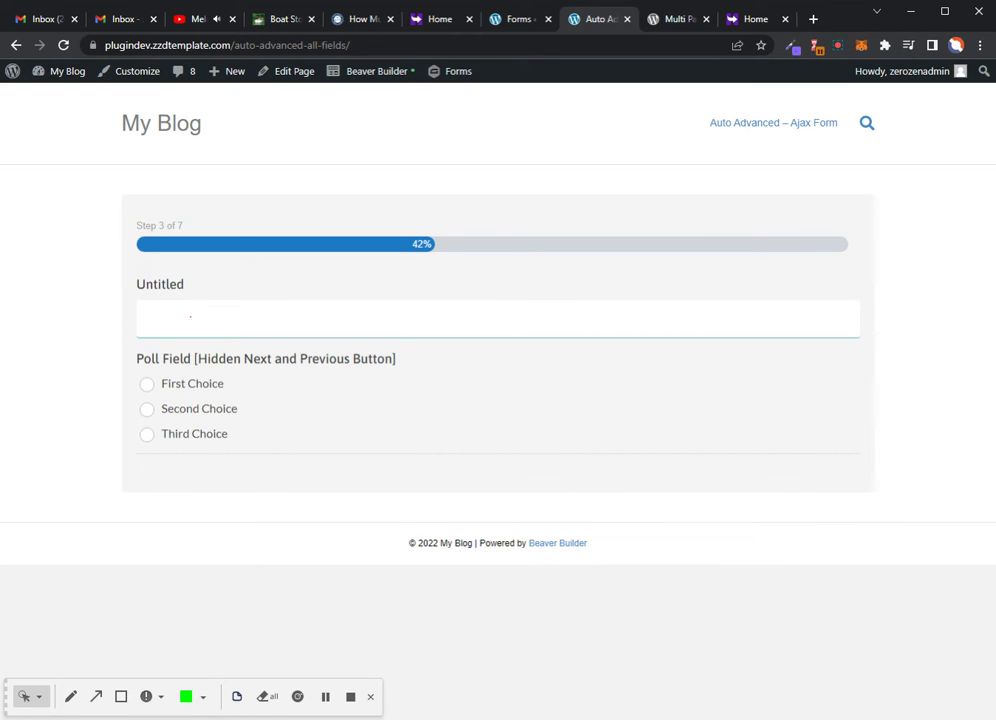
text(This is some text.)
click(146, 392)
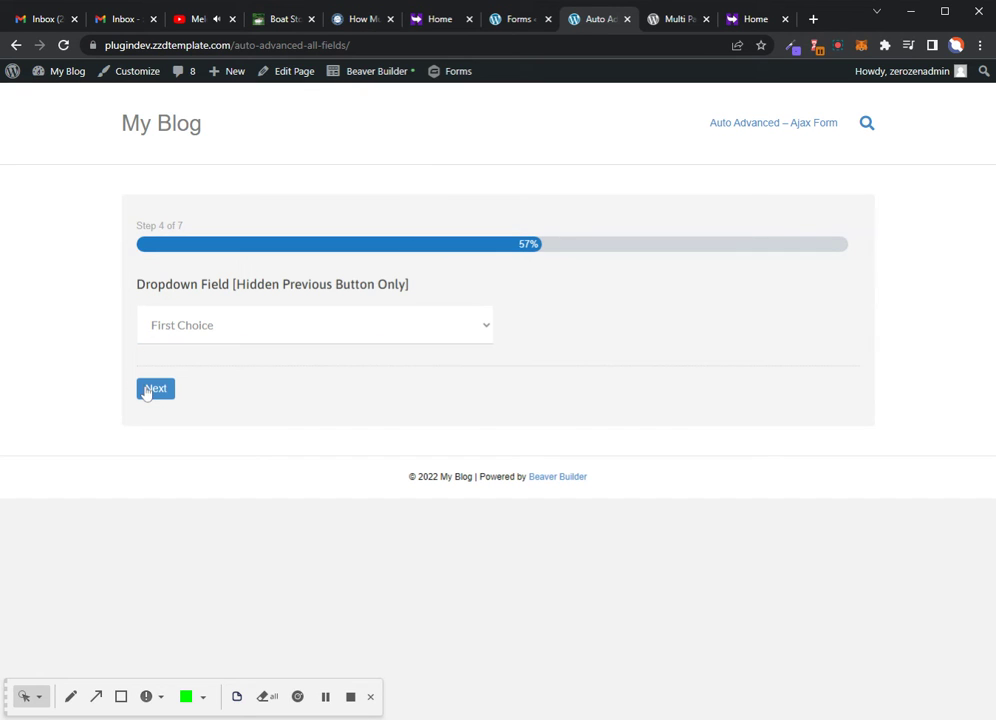
Choose Second Choice in the dropdown, answer the remaining auto-advance pages, and submit at Step 7
click(238, 327)
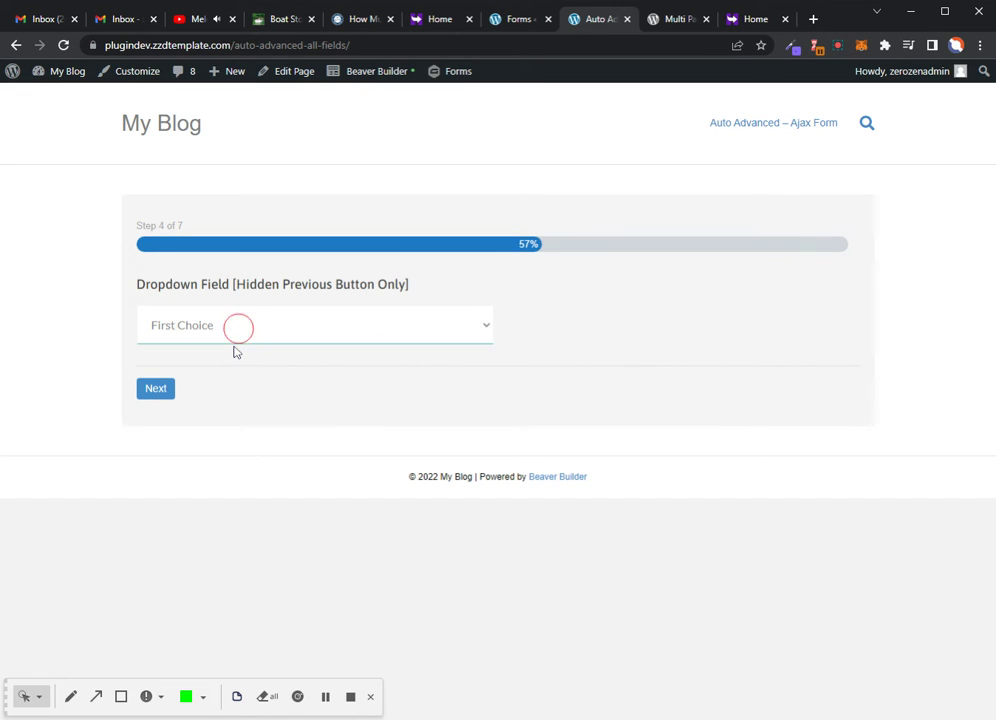
click(228, 372)
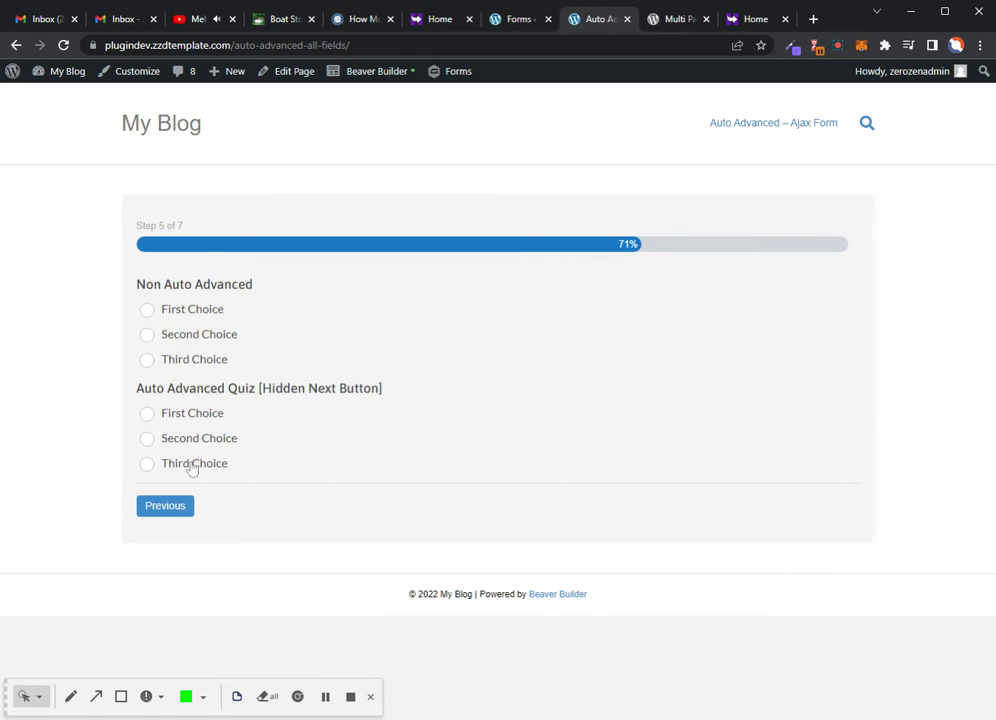
click(147, 335)
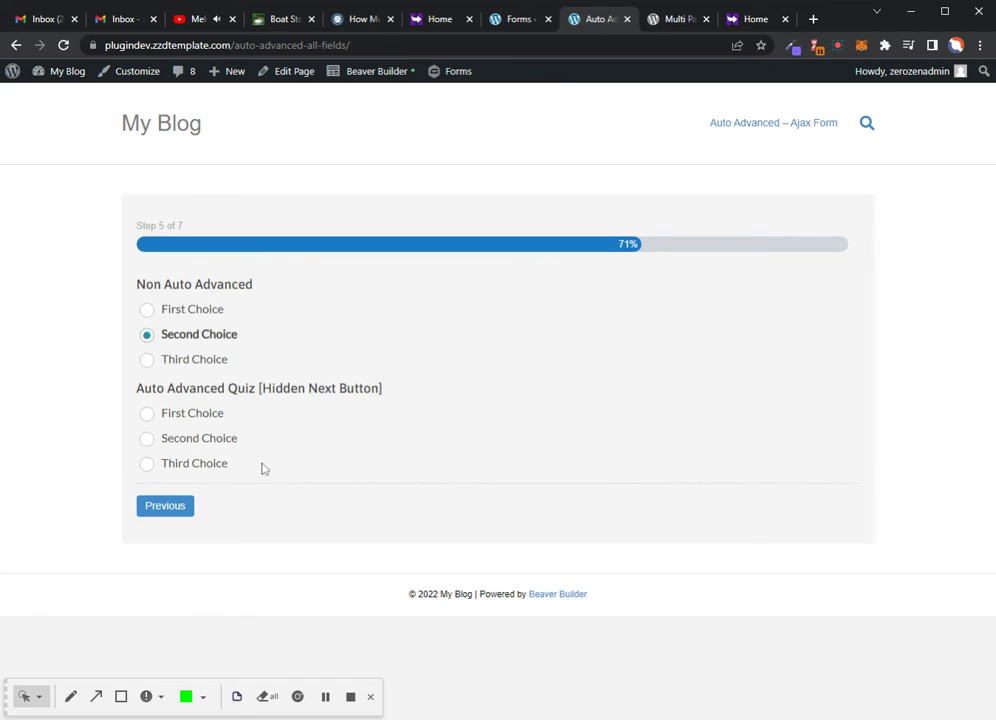
click(147, 441)
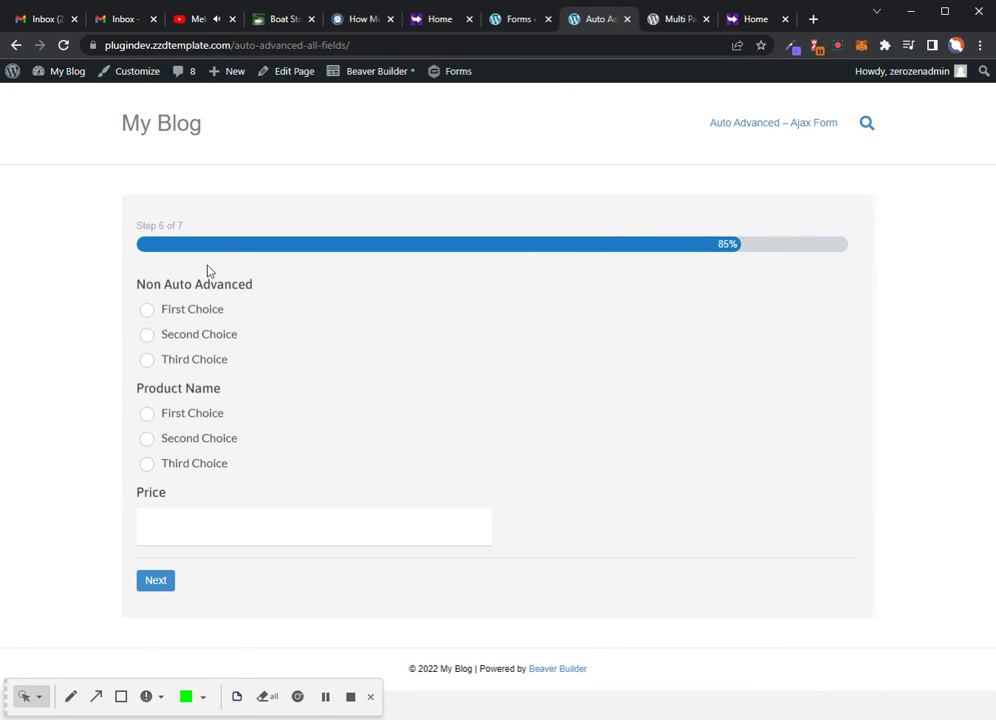
click(148, 362)
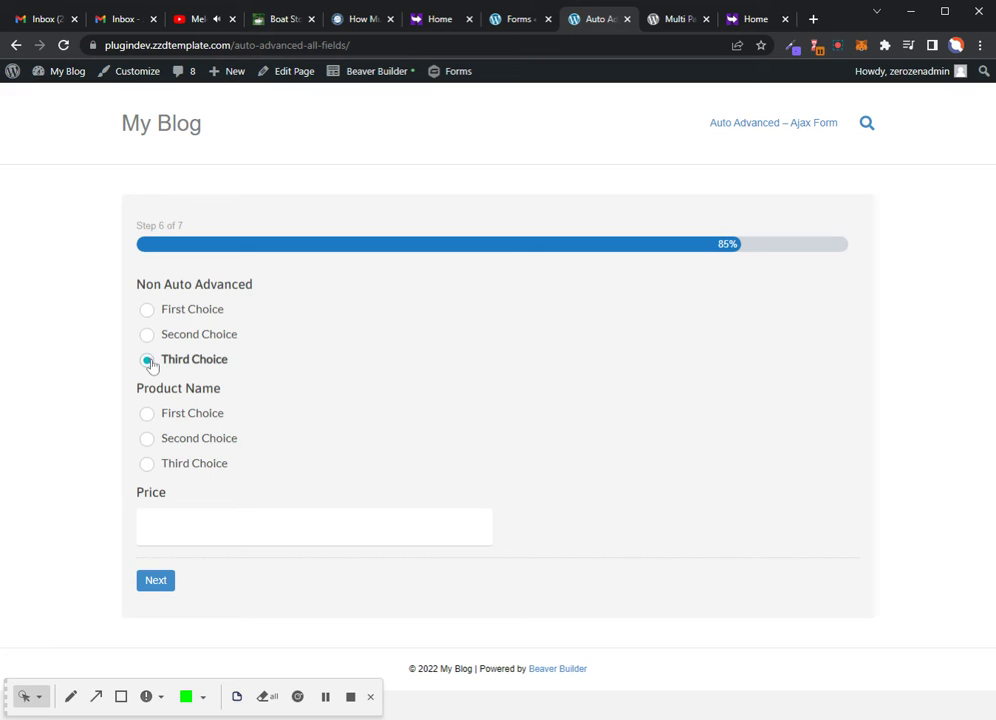
click(147, 441)
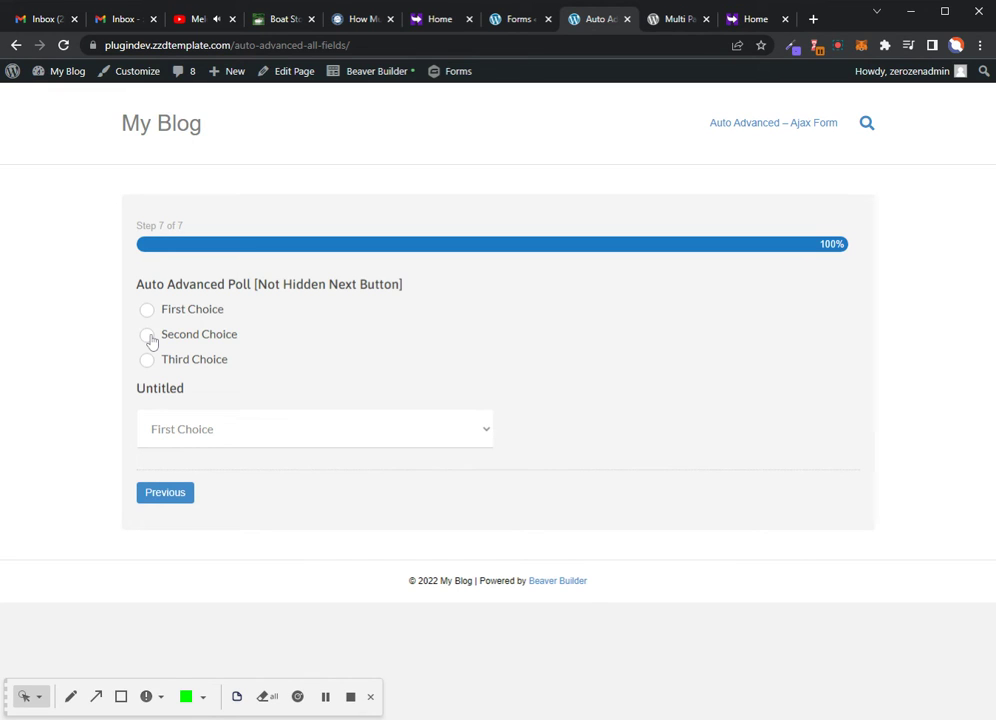
click(148, 336)
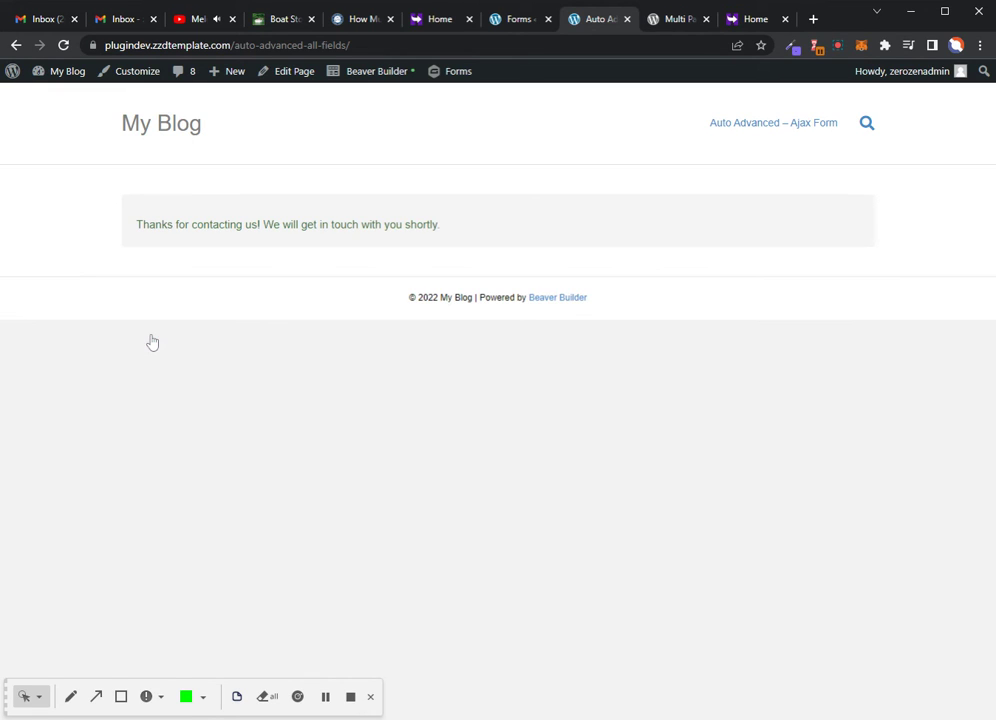
Go back from the thank-you message and reload the form page
click(16, 45)
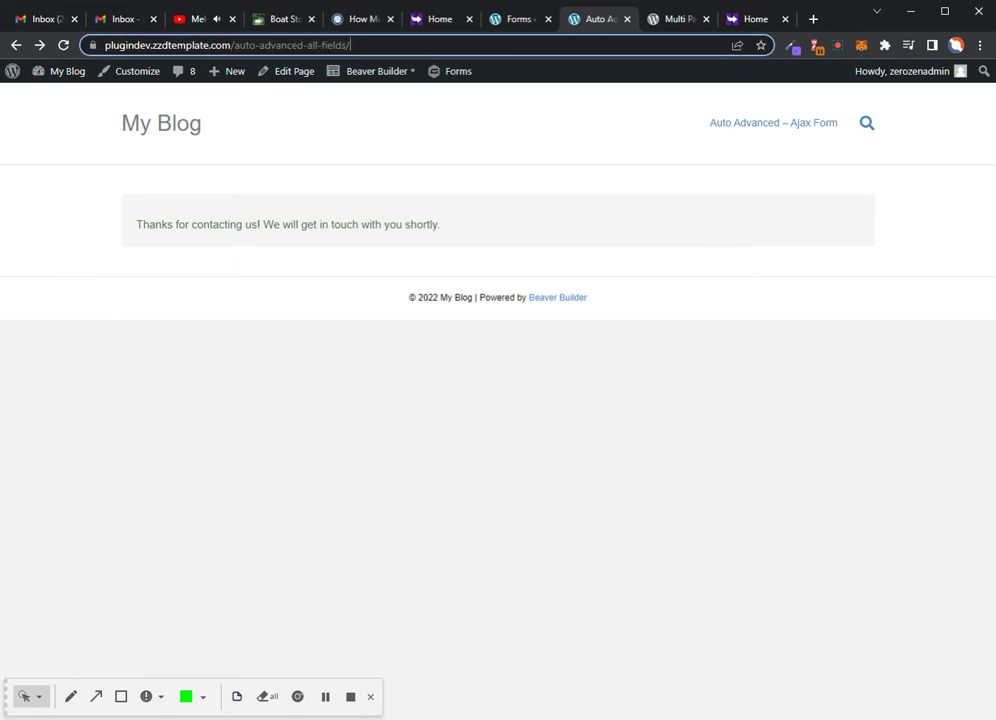
click(200, 45)
key(Return)
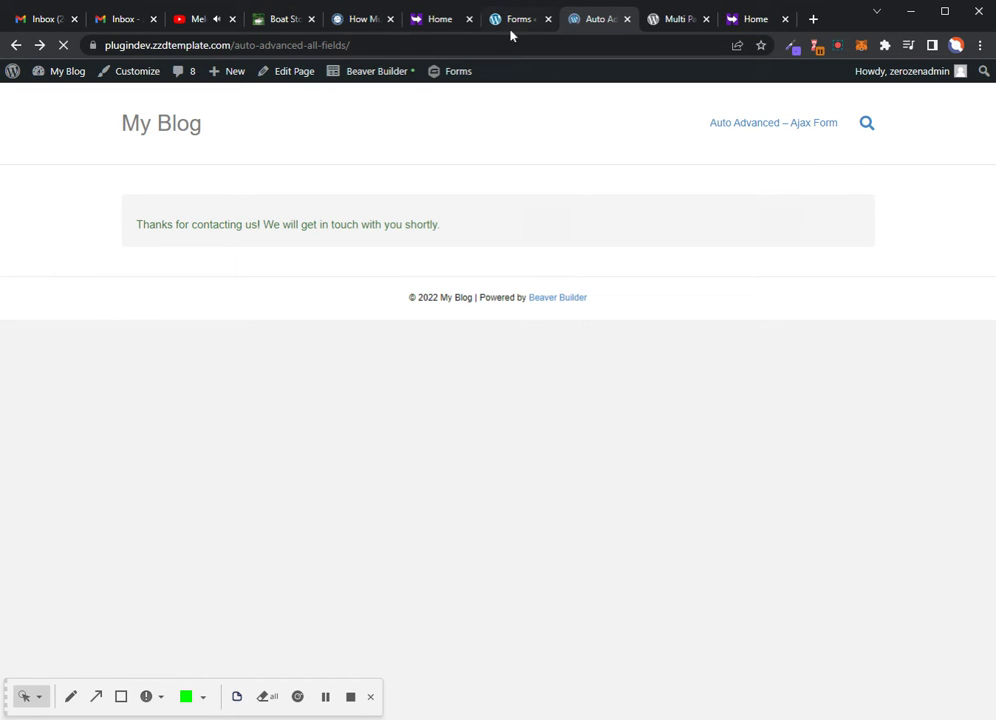
Duplicate the first-page 'Radio Field [Hidden Next Button Only]' and select the new copy below it
click(509, 28)
scroll(367, 453, up, 20)
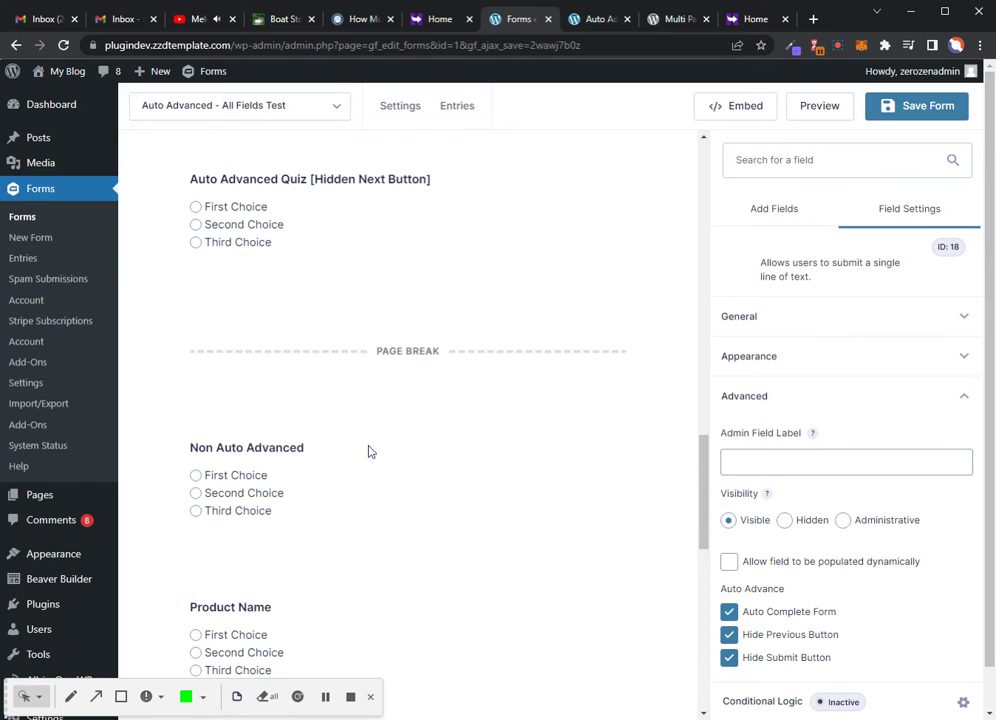
scroll(390, 447, up, 1)
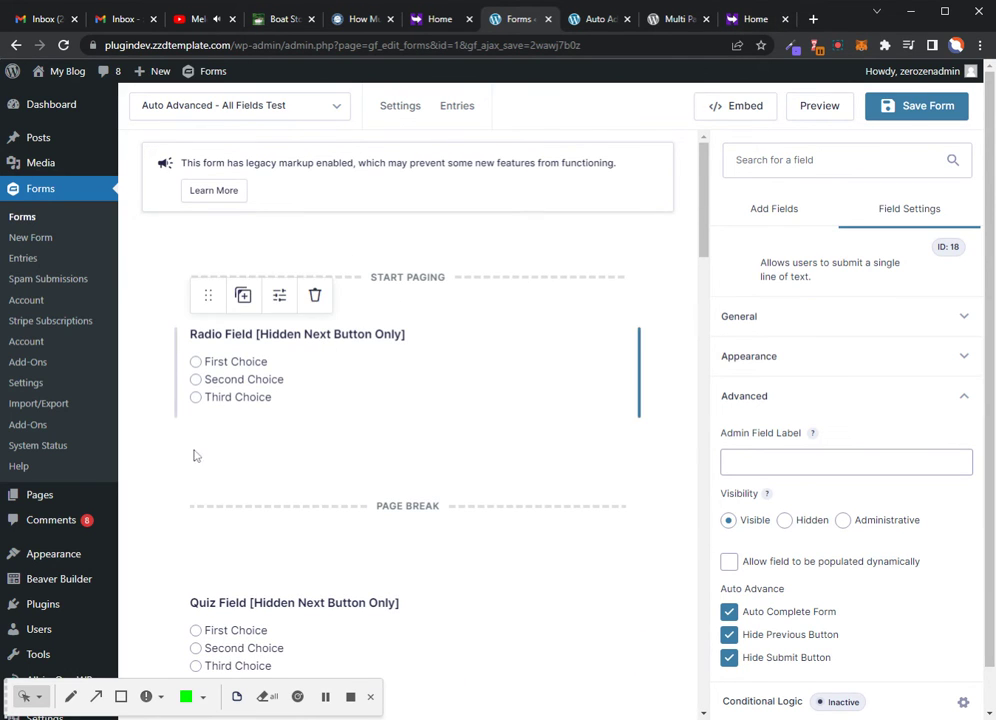
mouse_move(349, 436)
click(244, 298)
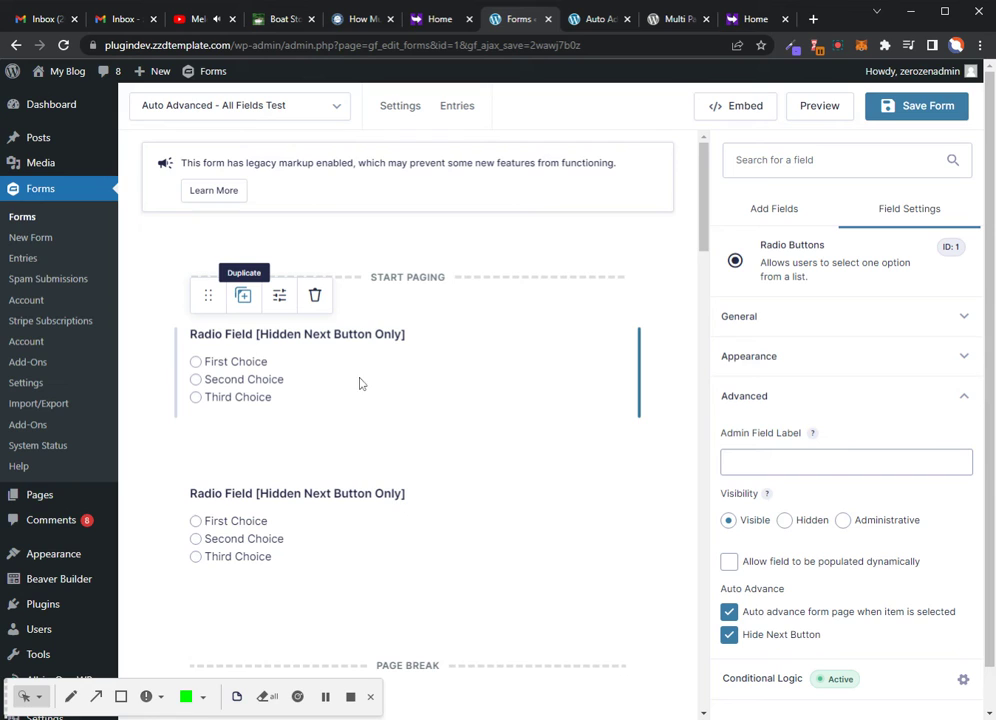
mouse_move(270, 510)
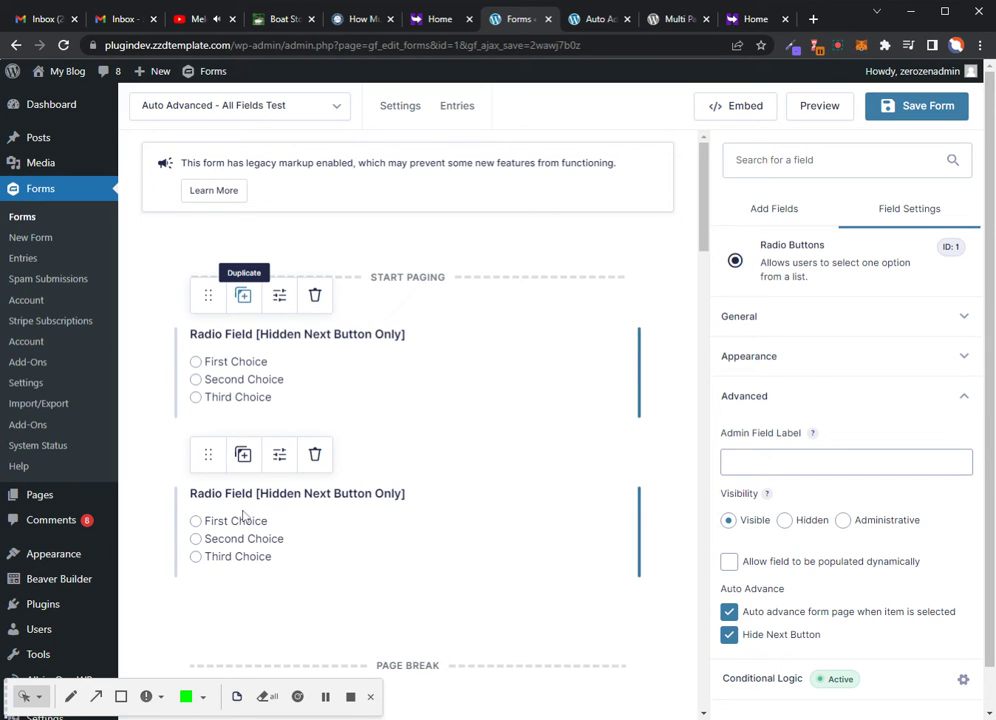
click(241, 516)
scroll(829, 537, down, 1)
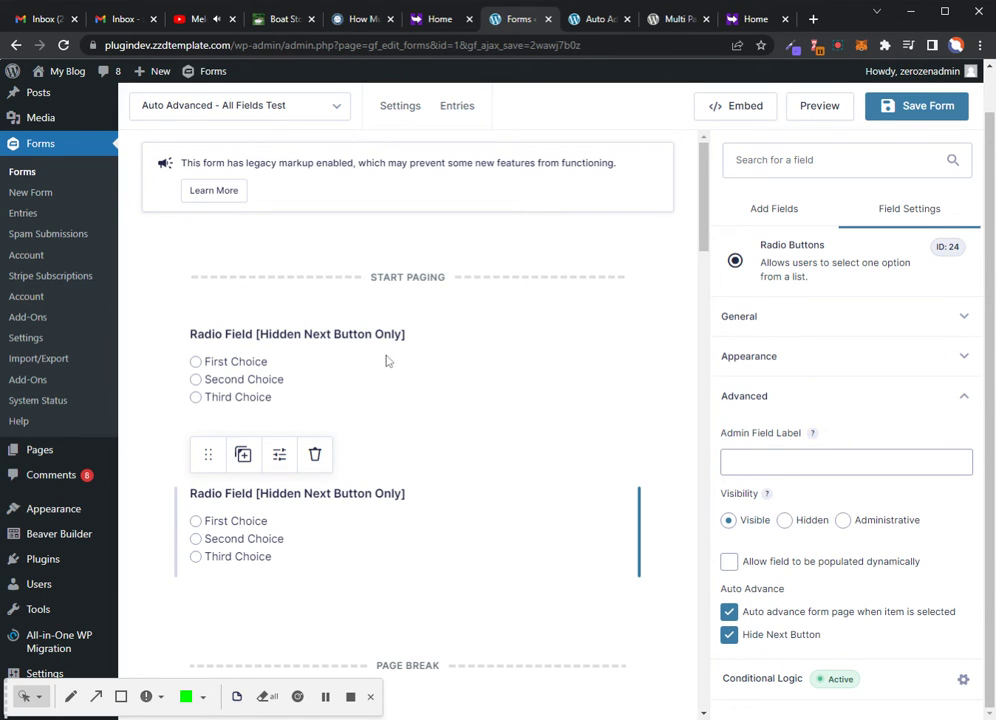
Show the duplicated radio field only when Radio Field is First Choice, then save the form
click(840, 680)
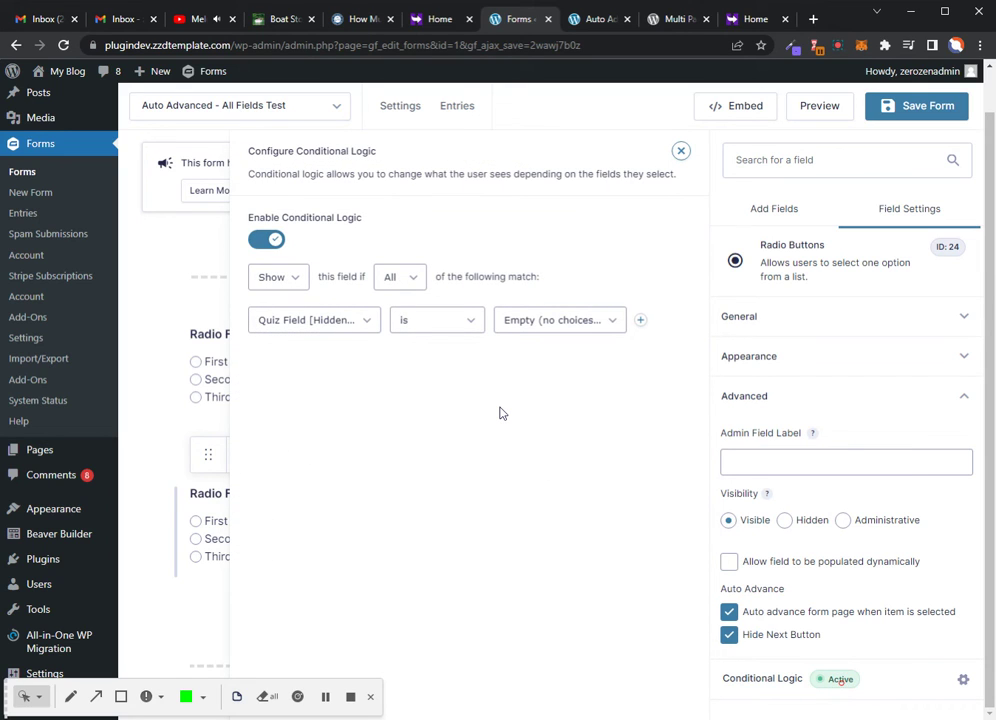
click(156, 347)
click(342, 515)
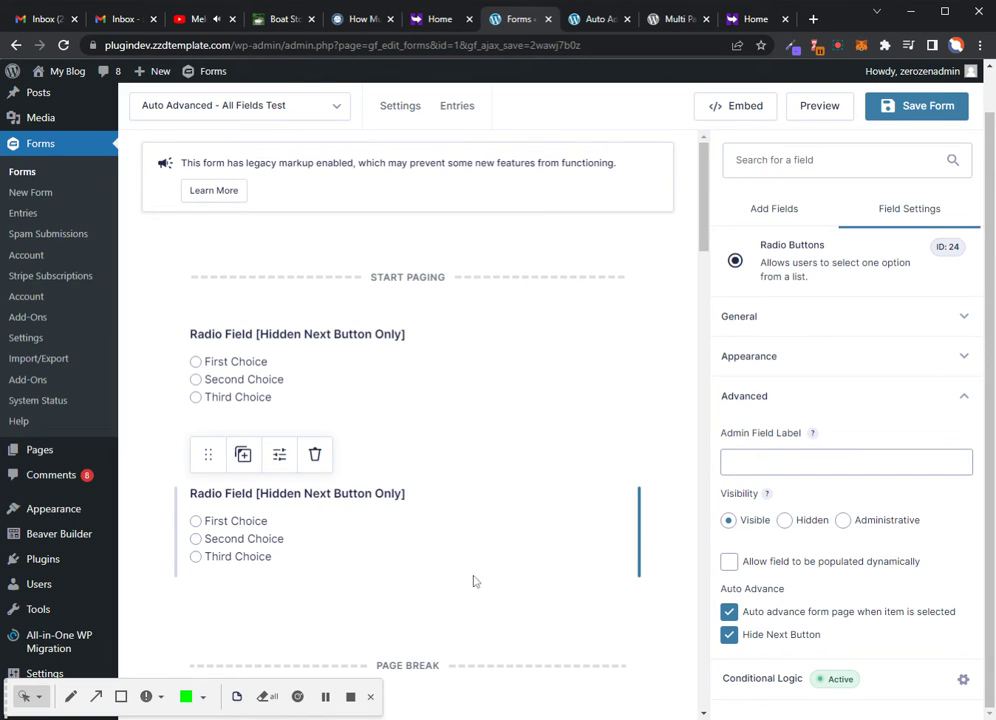
click(874, 690)
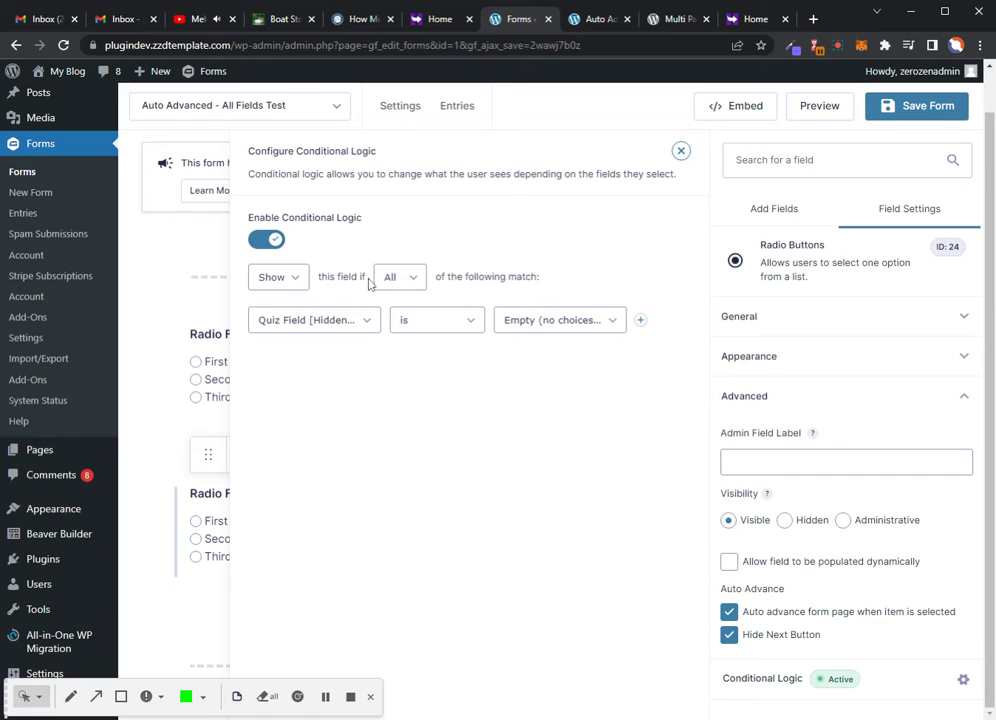
click(367, 318)
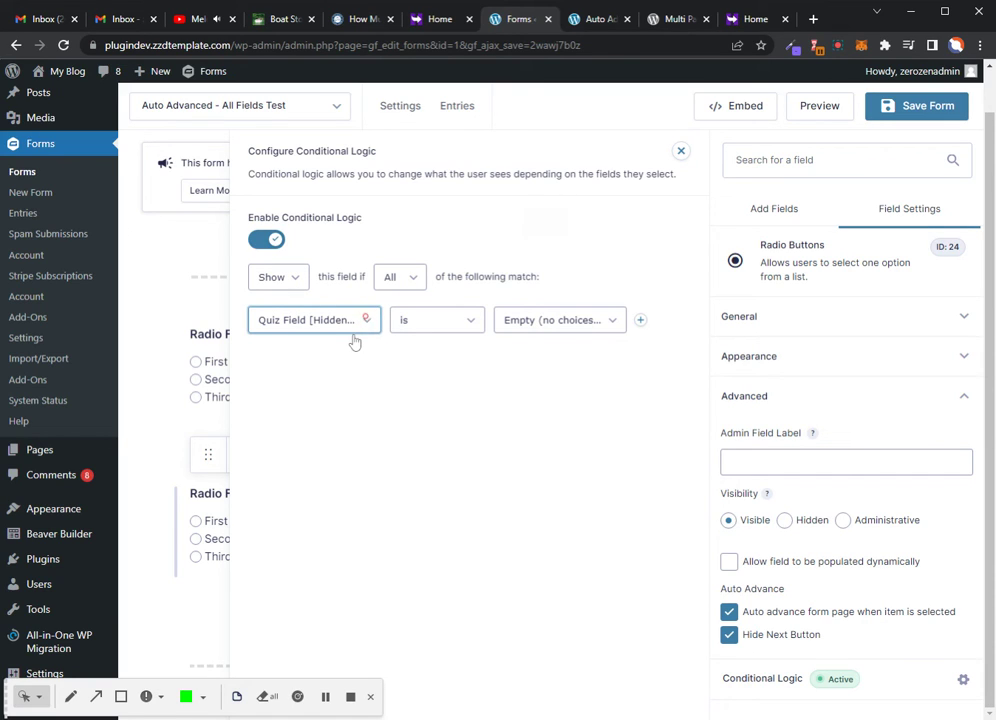
click(390, 340)
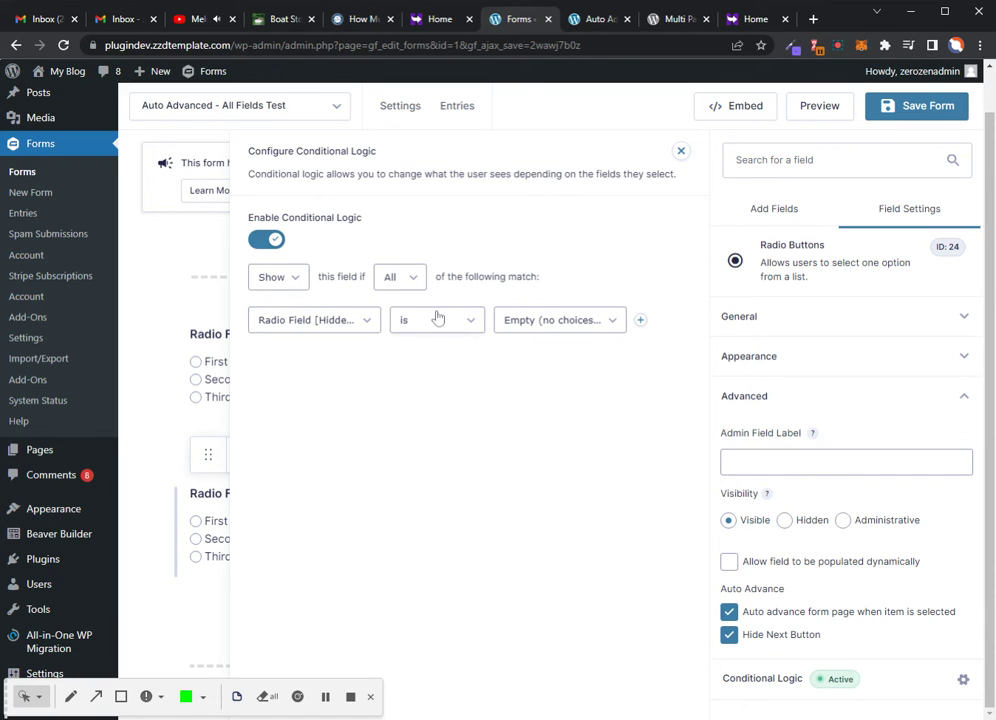
click(565, 326)
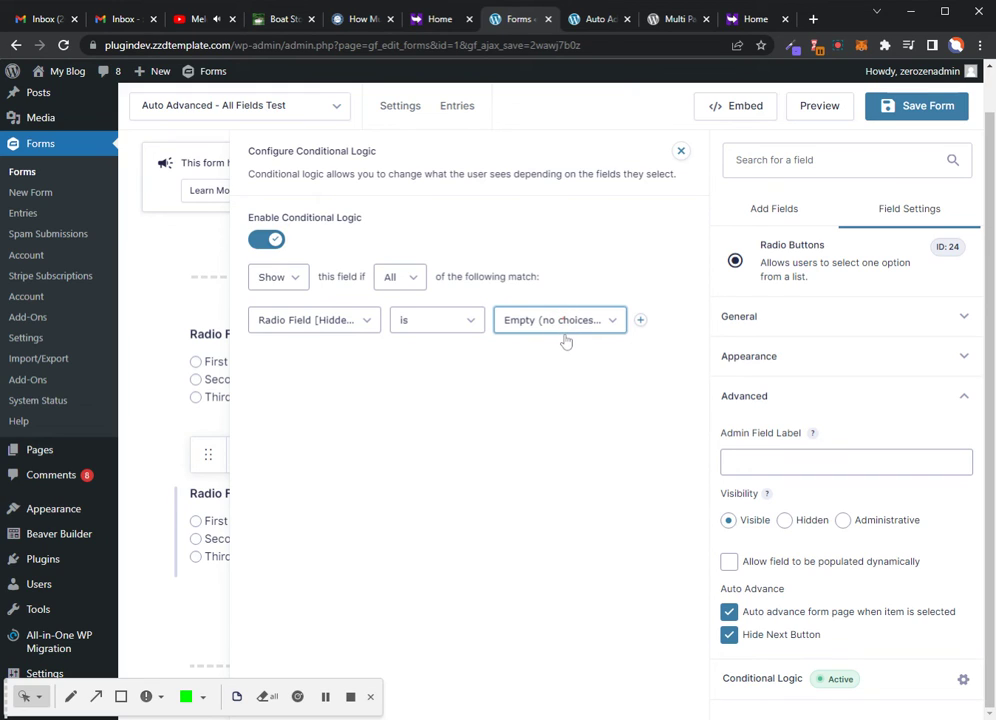
click(565, 341)
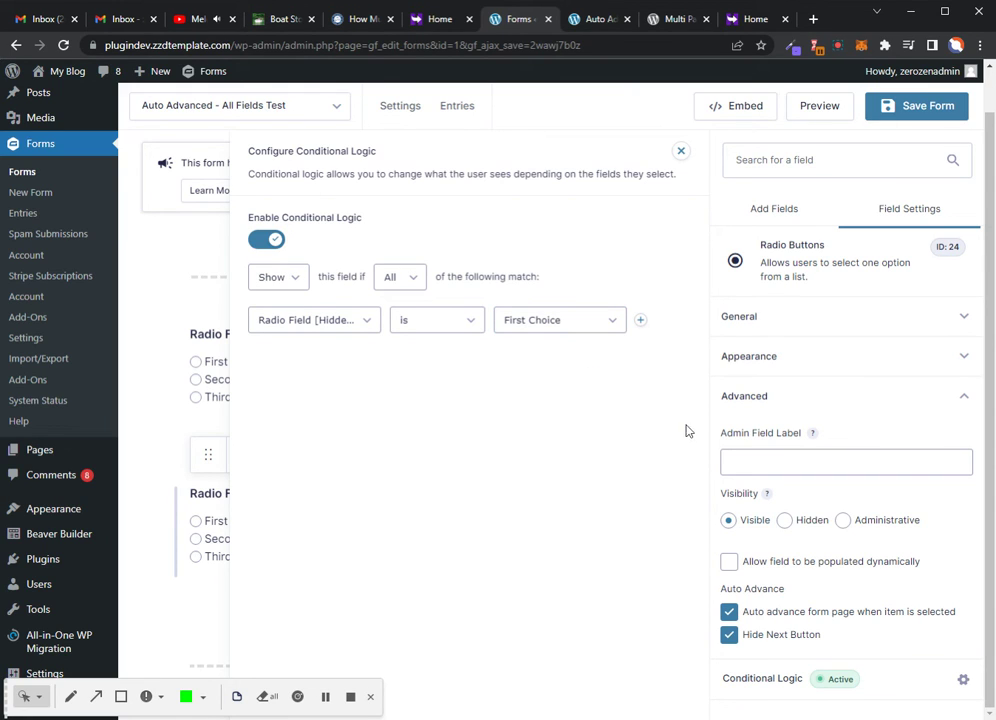
click(940, 108)
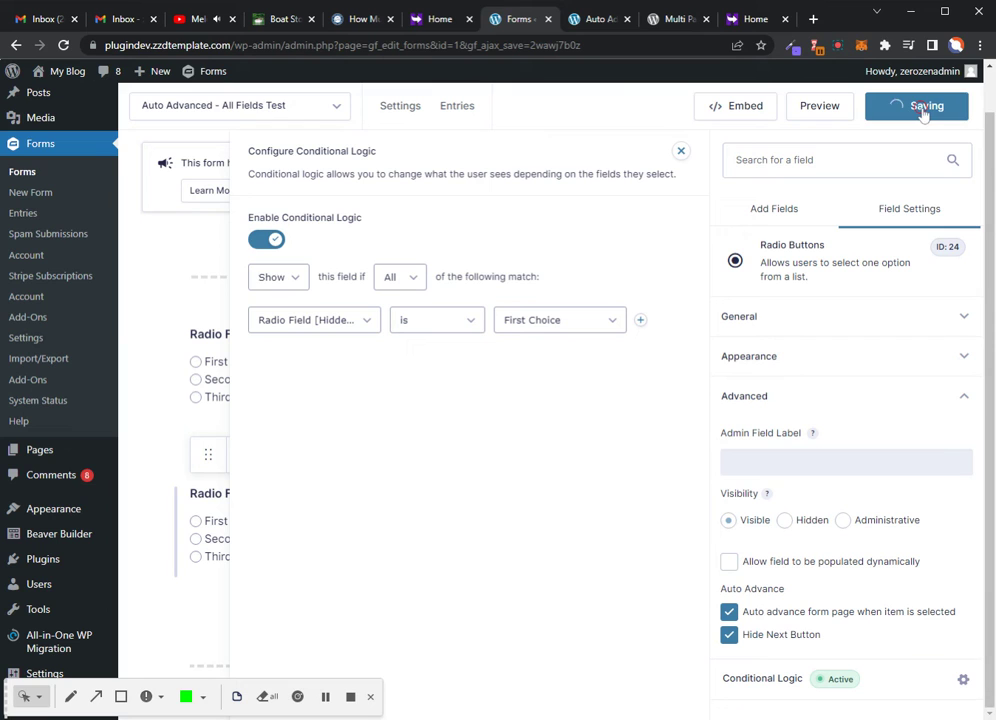
click(681, 151)
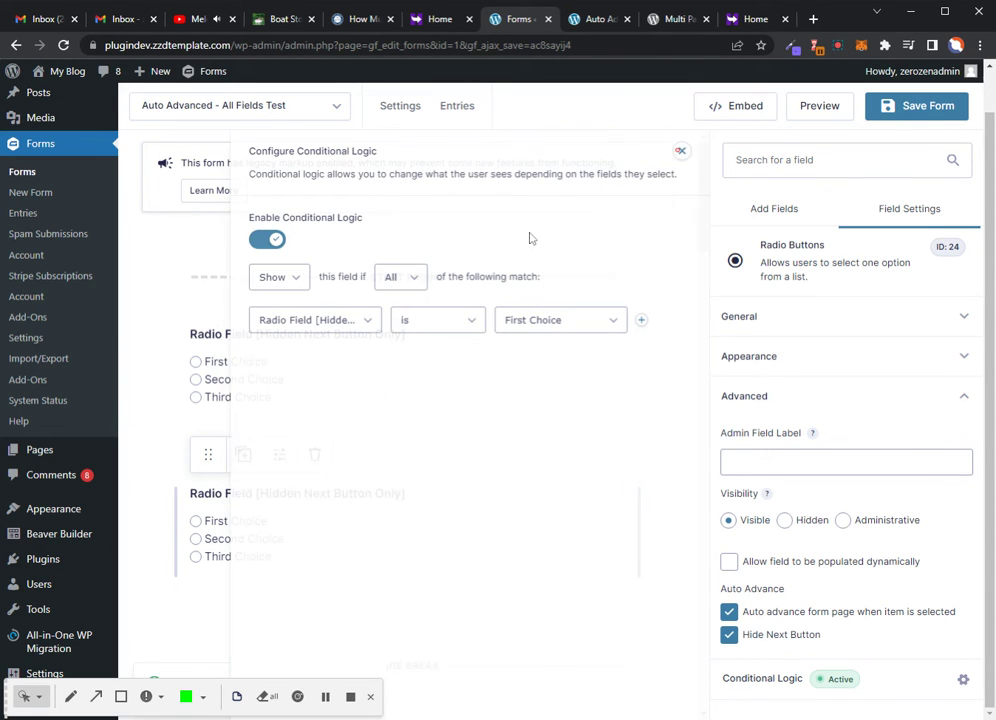
Turn off conditional logic on the first Radio Field
click(229, 231)
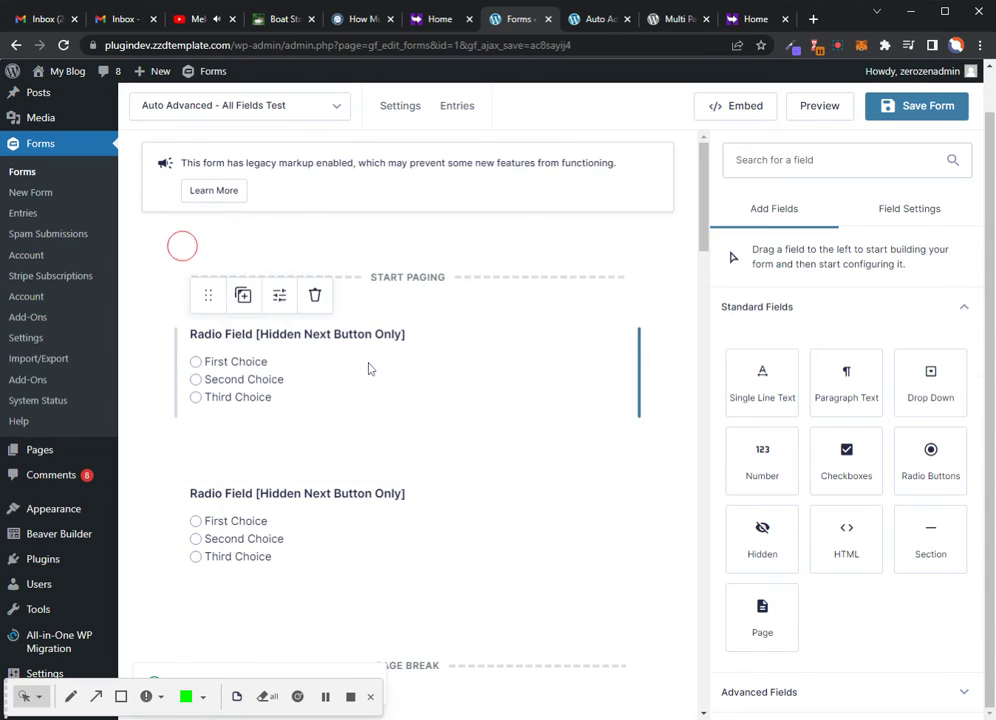
click(369, 369)
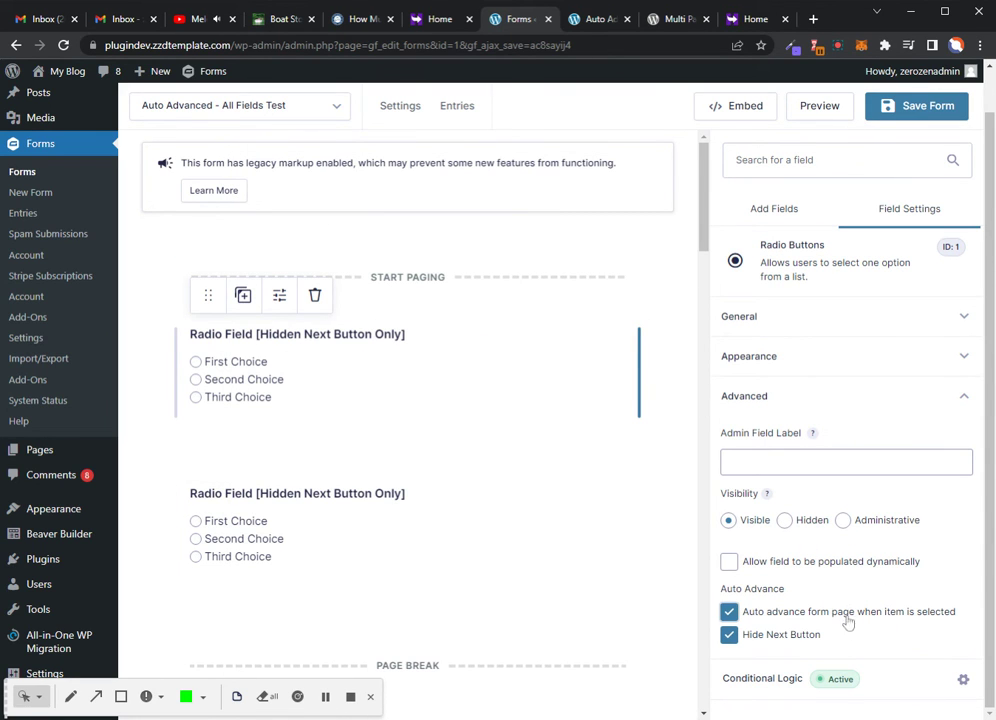
click(888, 680)
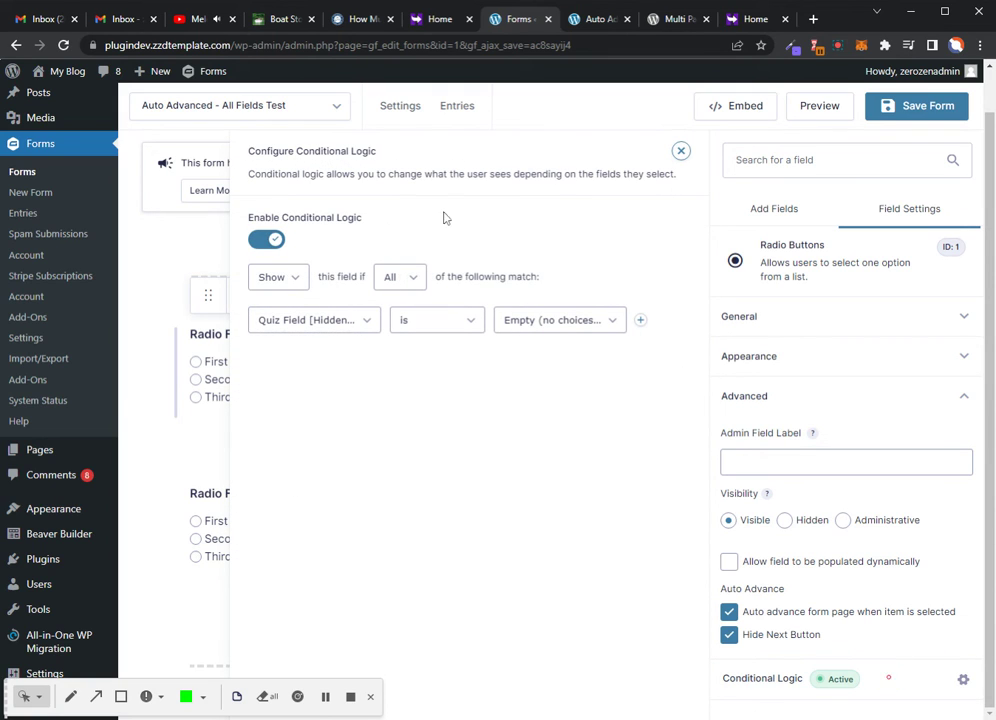
click(266, 241)
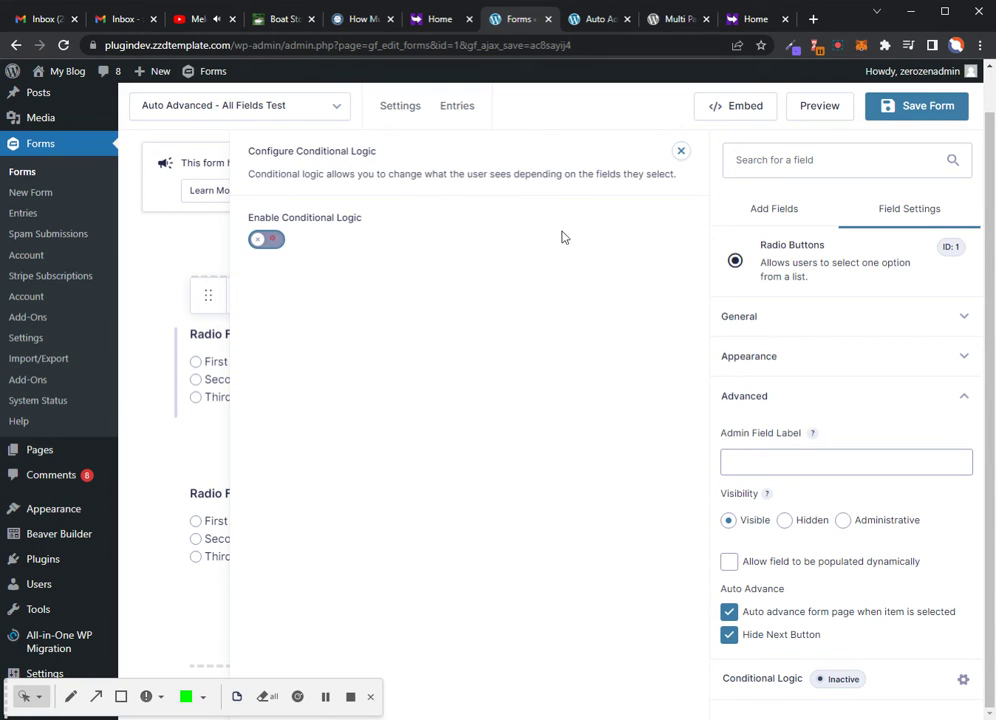
click(681, 152)
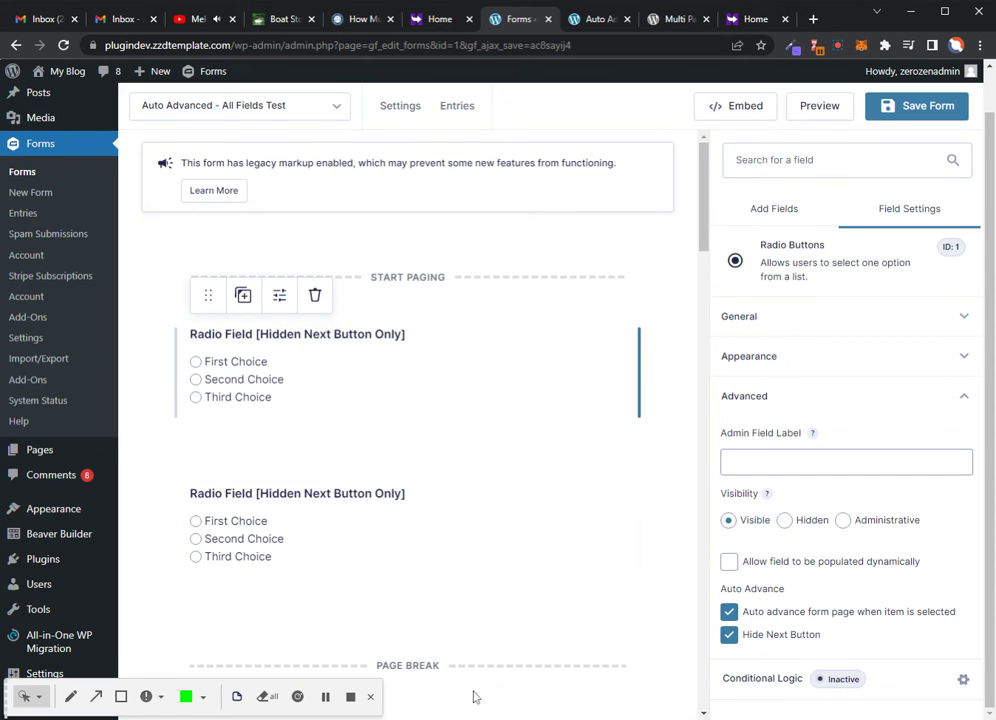
Save the form and reload the live form on the Auto Advanced tab
click(878, 107)
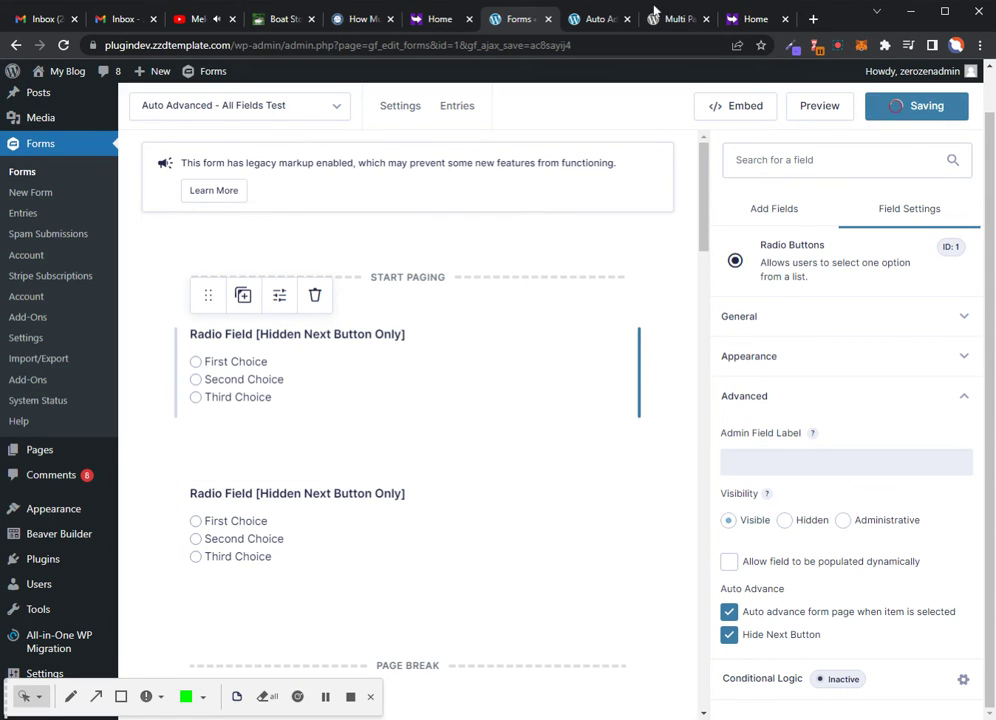
click(594, 20)
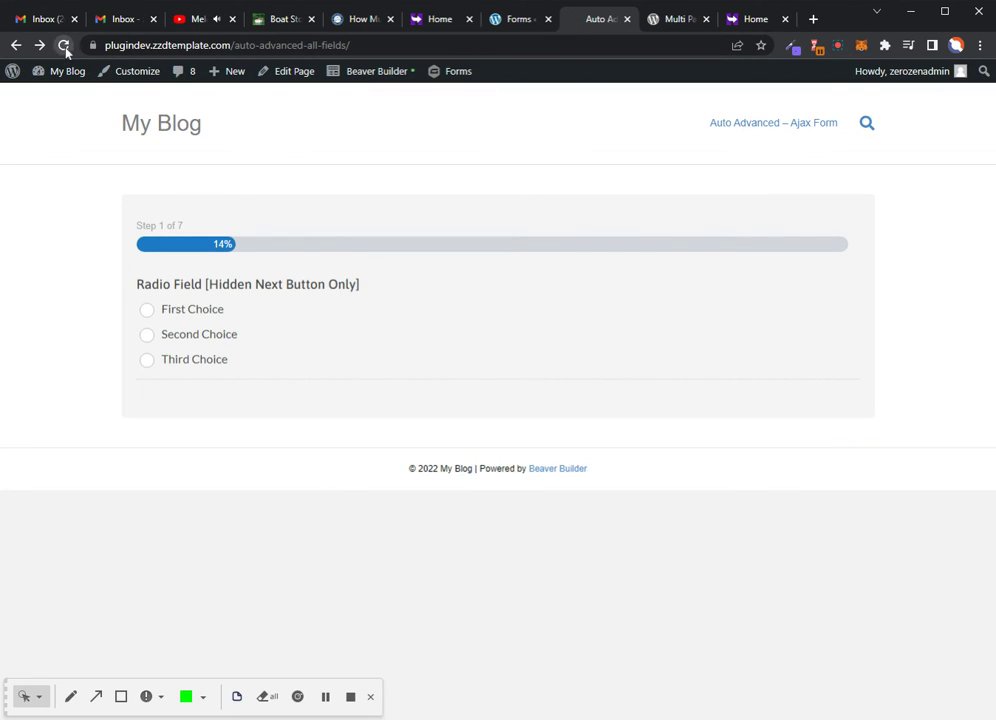
click(63, 45)
Answer First Choice, then Second Choice in the revealed field, then First Choice in the Quiz Field
click(147, 311)
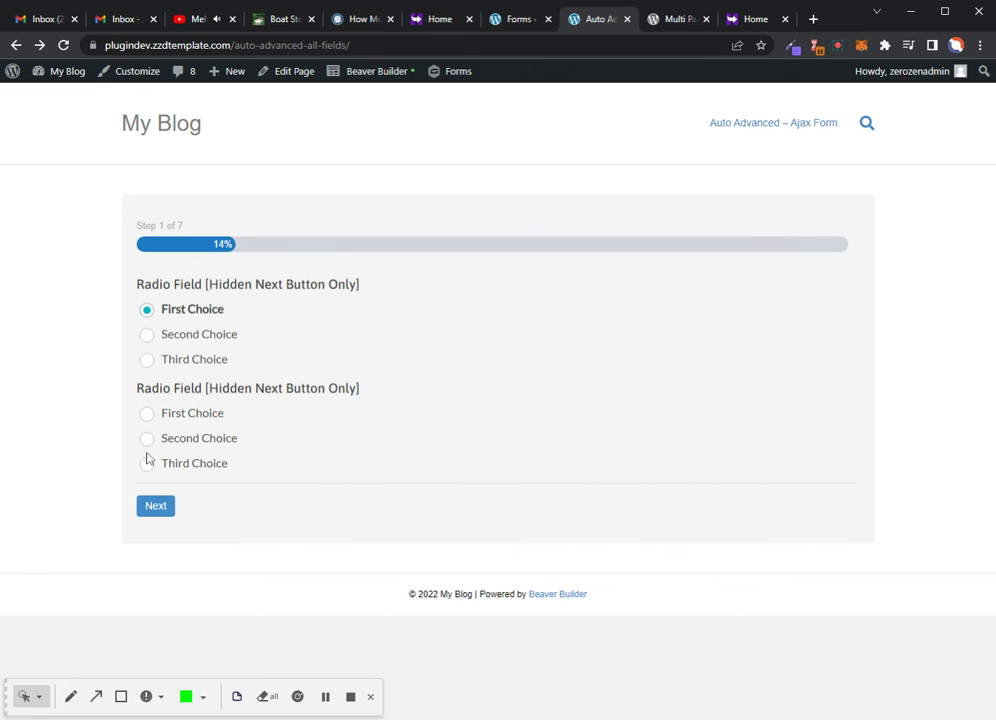
click(147, 440)
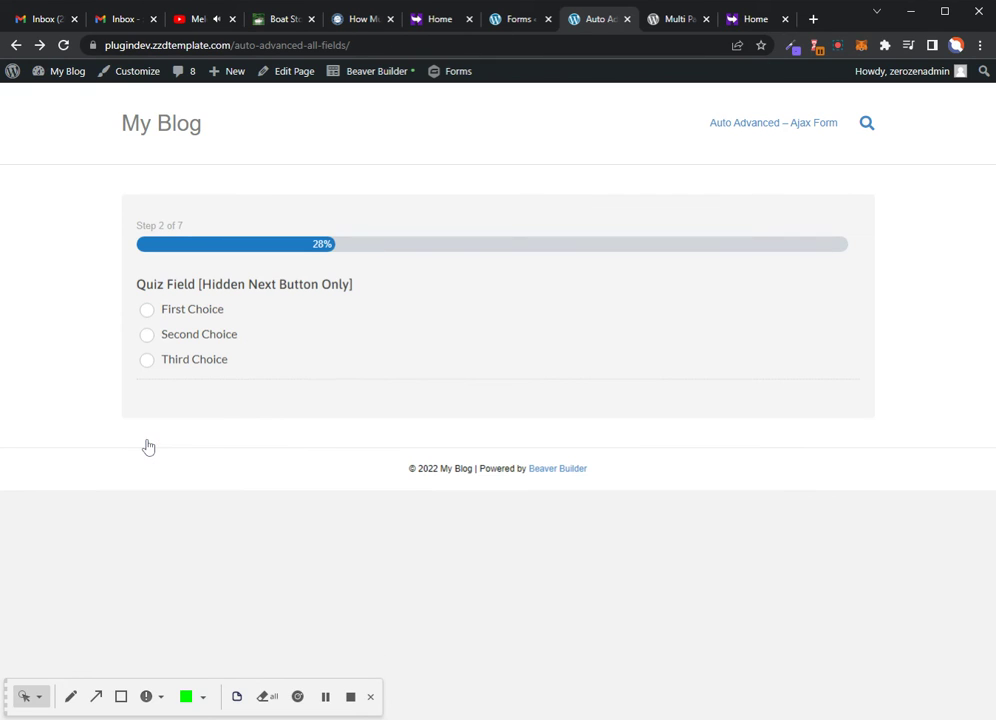
click(150, 309)
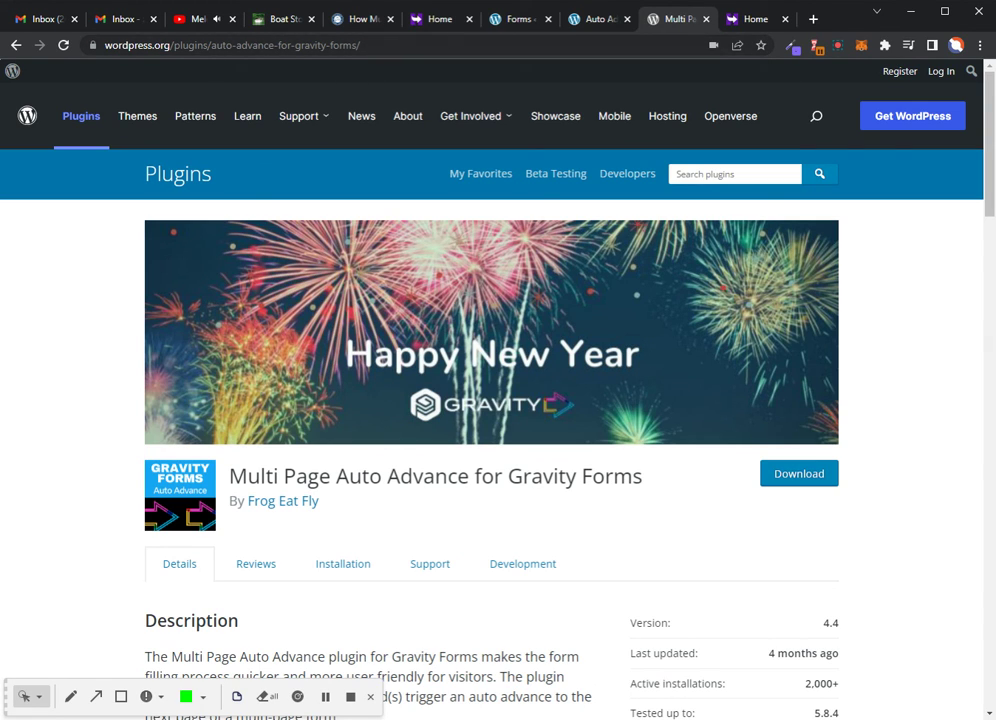
Go back to the Auto Advanced tab with the live form at step 3 of 7
click(590, 21)
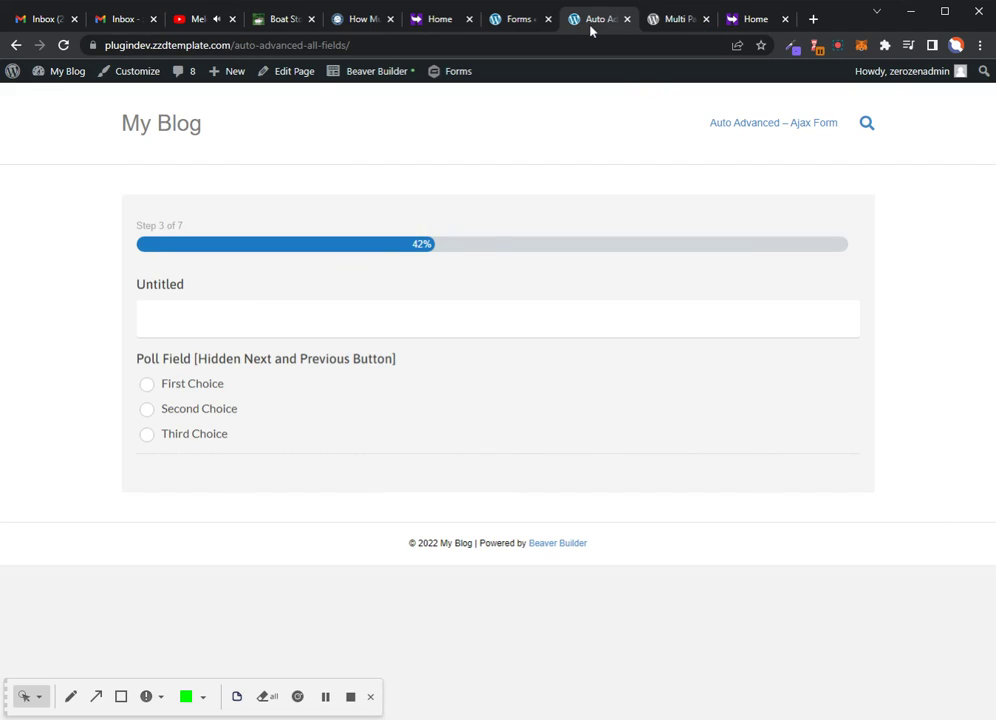